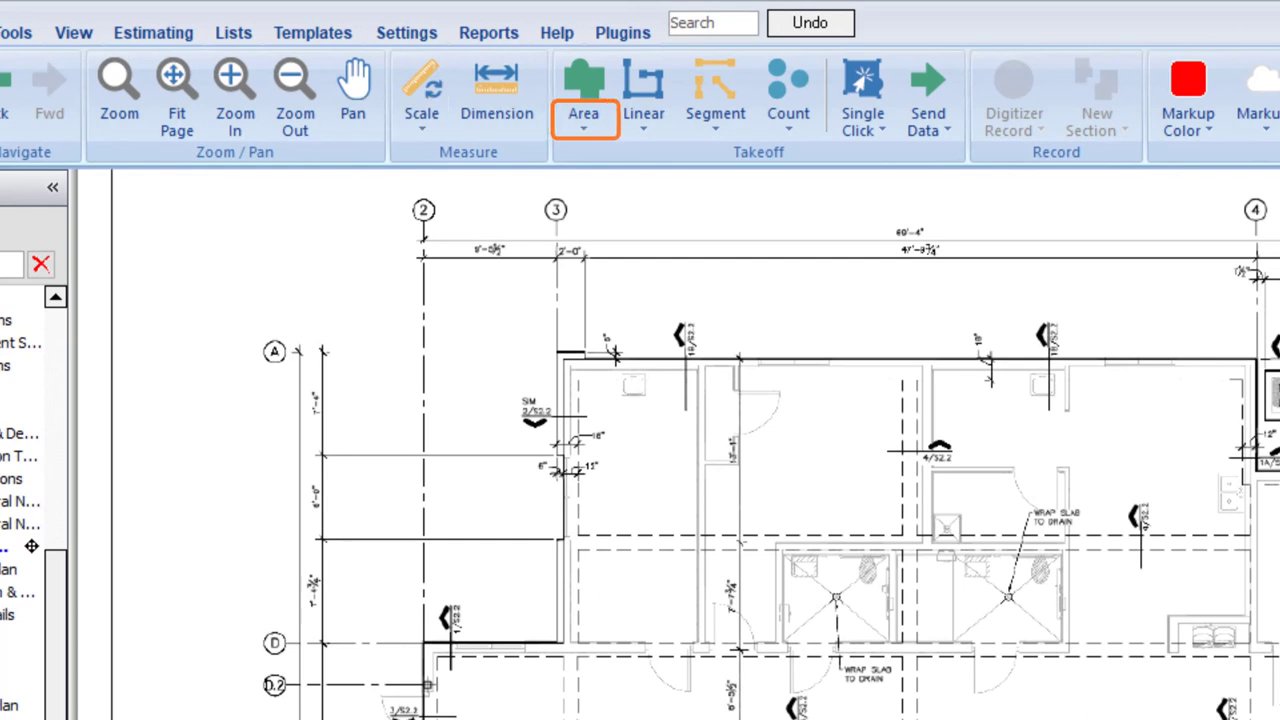
- Start a Grid Tool area takeoff on the foundation plan and name it #4 @ 16" OCEW
left_click(577, 135)
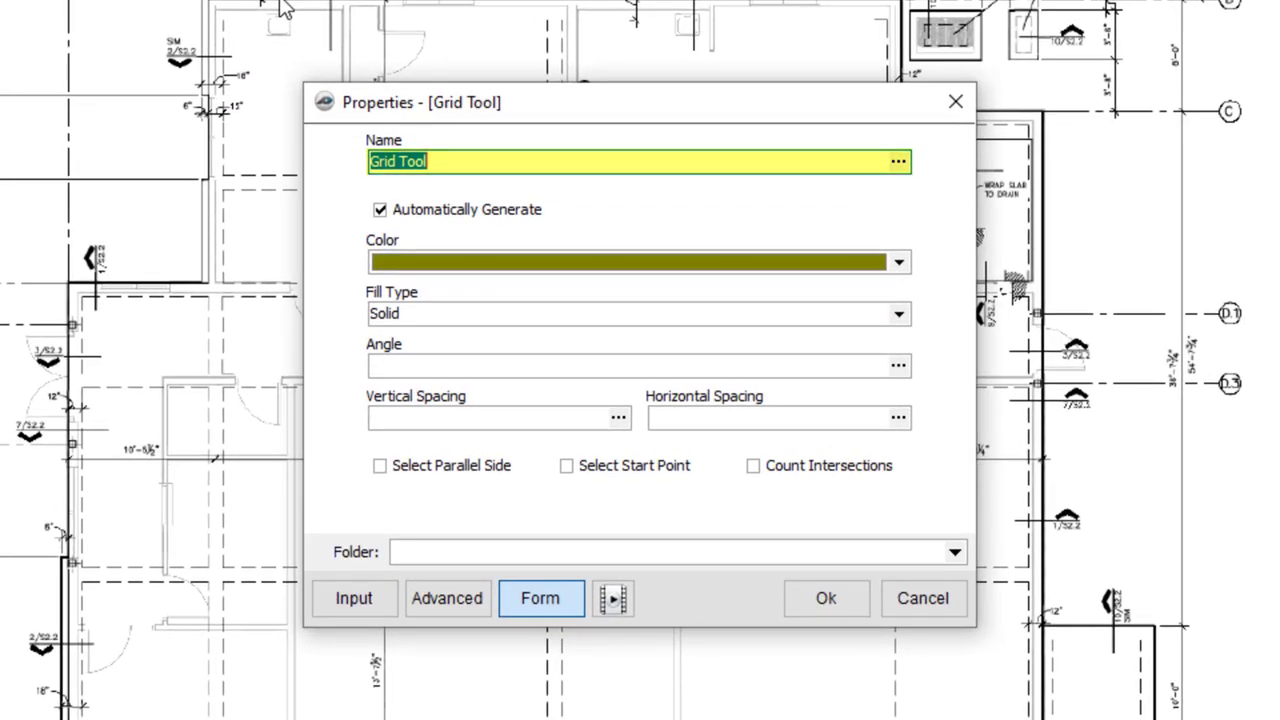
type("#4 @ 16")
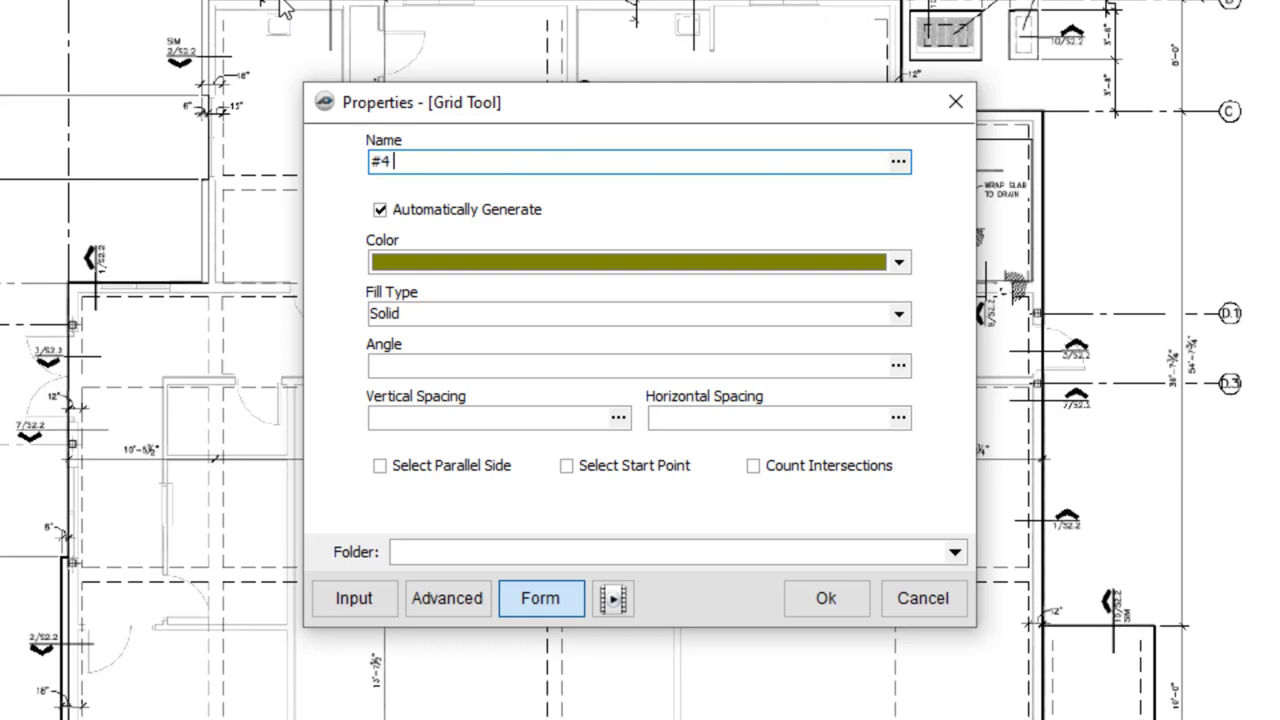
type("\" OCEW")
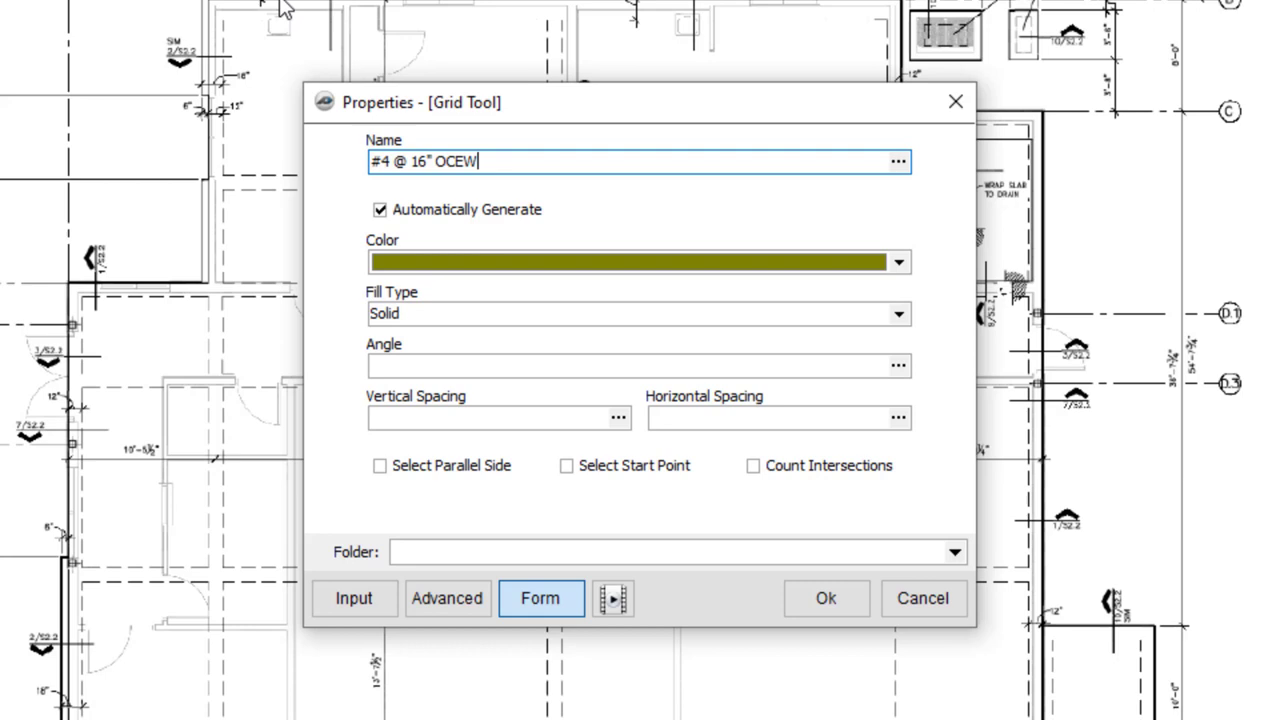
left_click(283, 8)
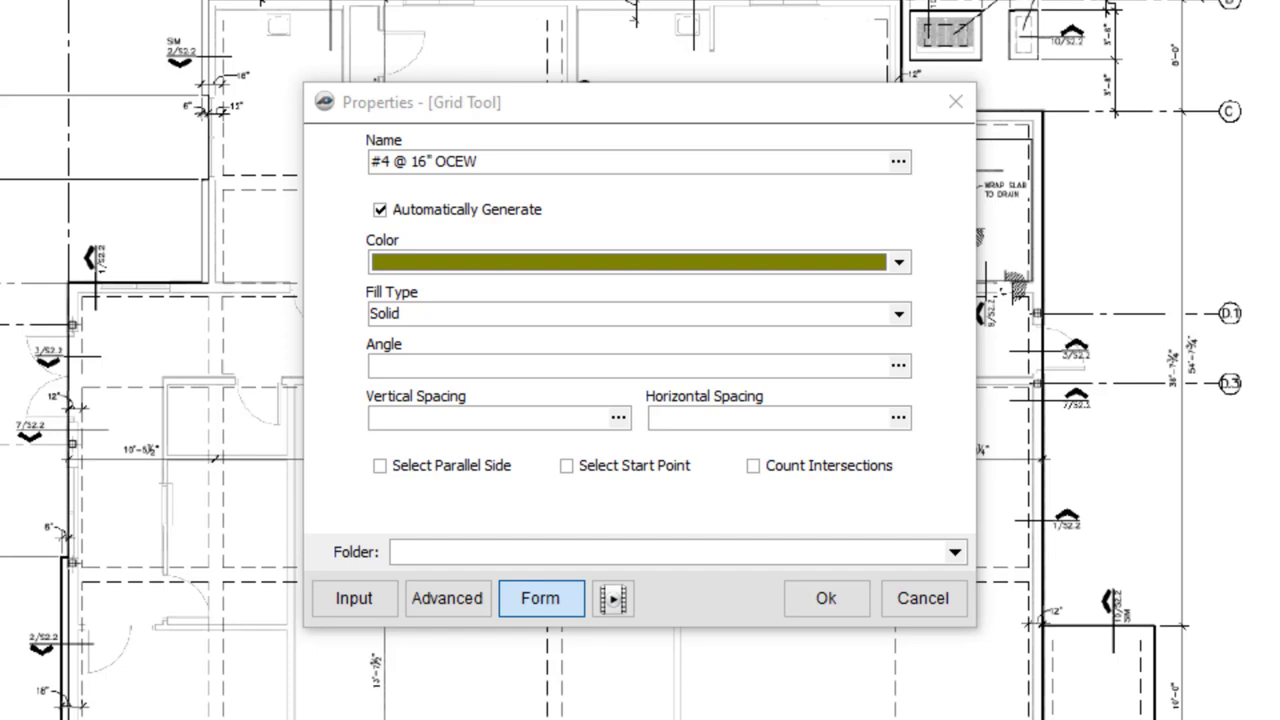
- Set the grid angle to 45 and both the vertical and horizontal spacing to 16
left_click(630, 365)
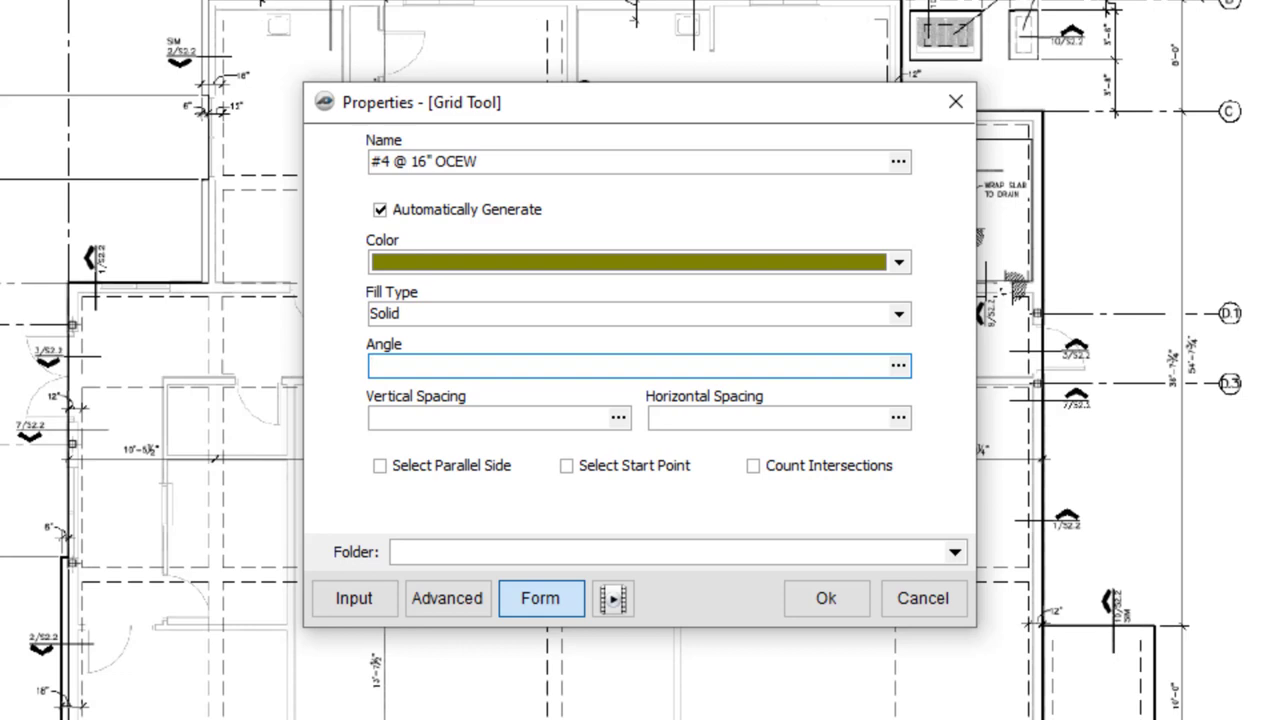
type("45")
left_click(490, 418)
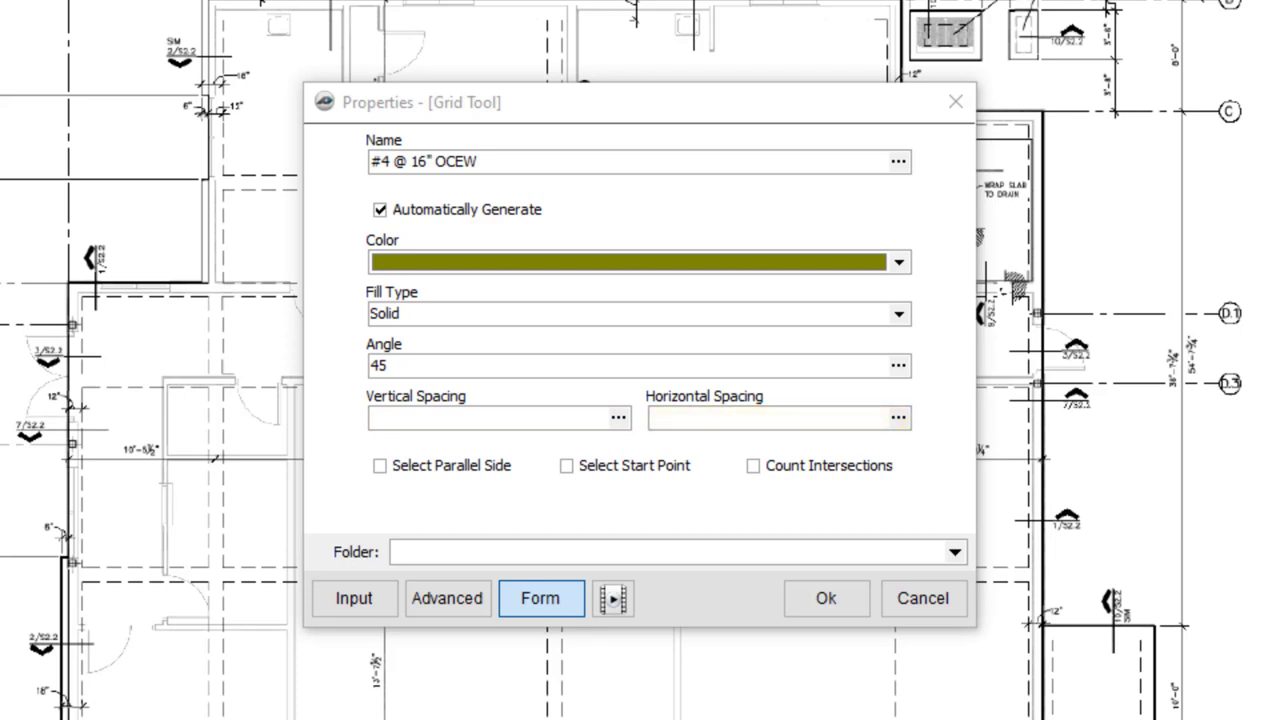
left_click(490, 417)
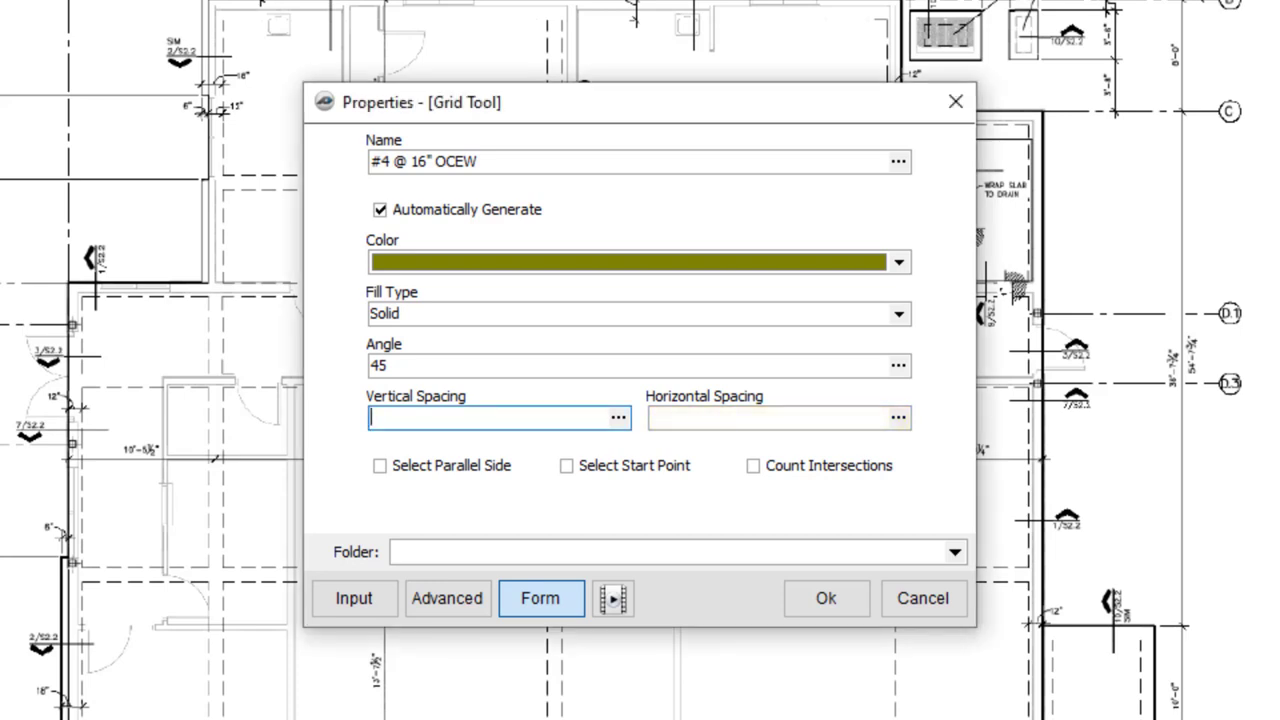
type("16")
key("Tab")
type("16")
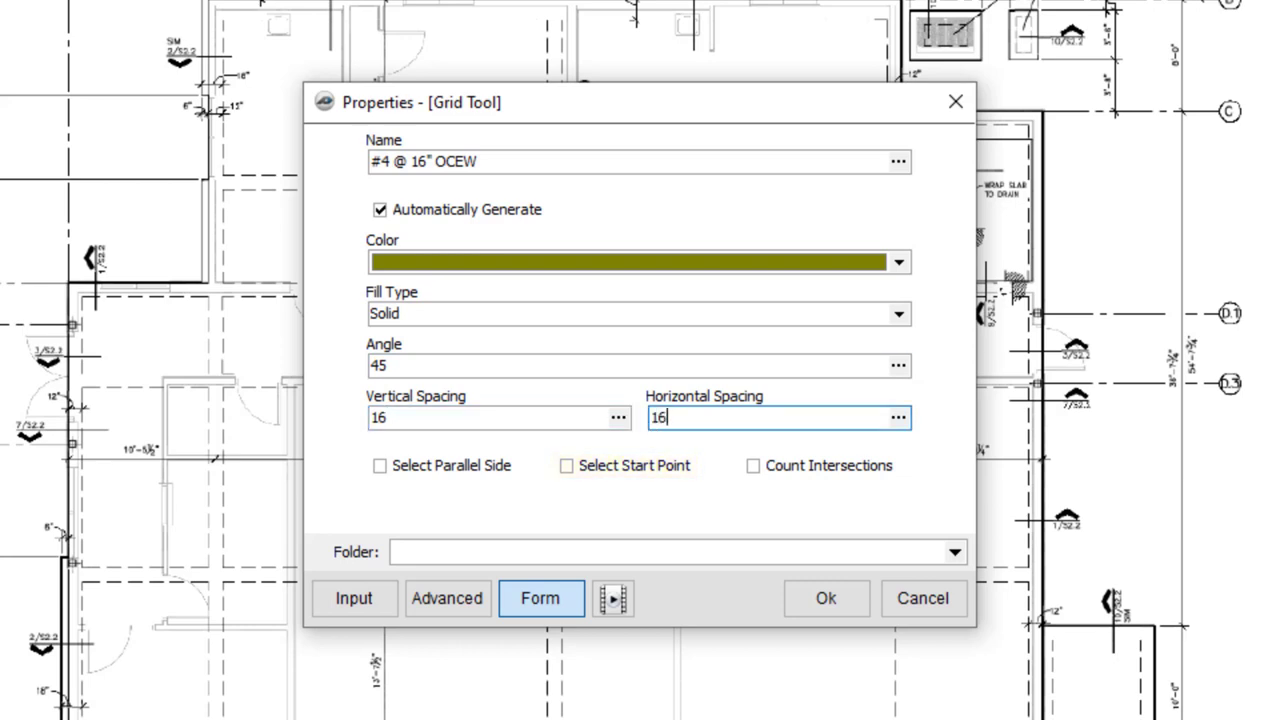
- Enable Select Start Point and Count Intersections for the grid and accept its properties
left_click(570, 469)
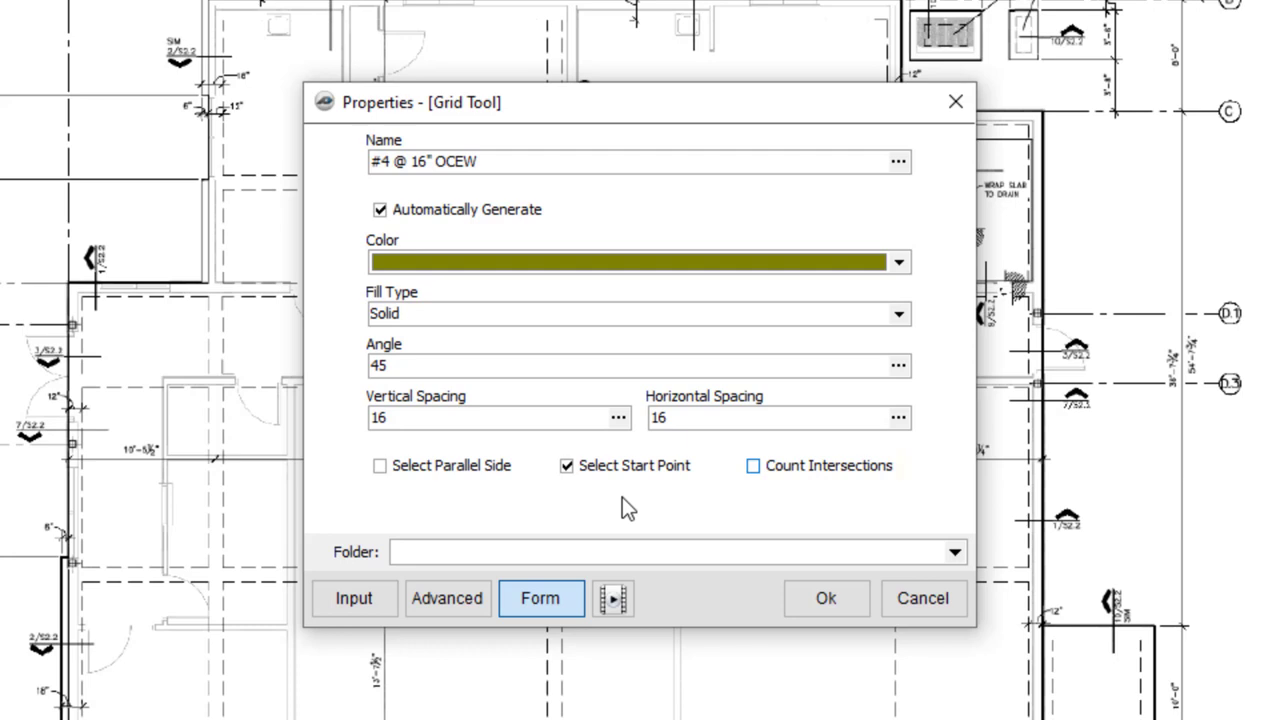
left_click(754, 466)
left_click(820, 605)
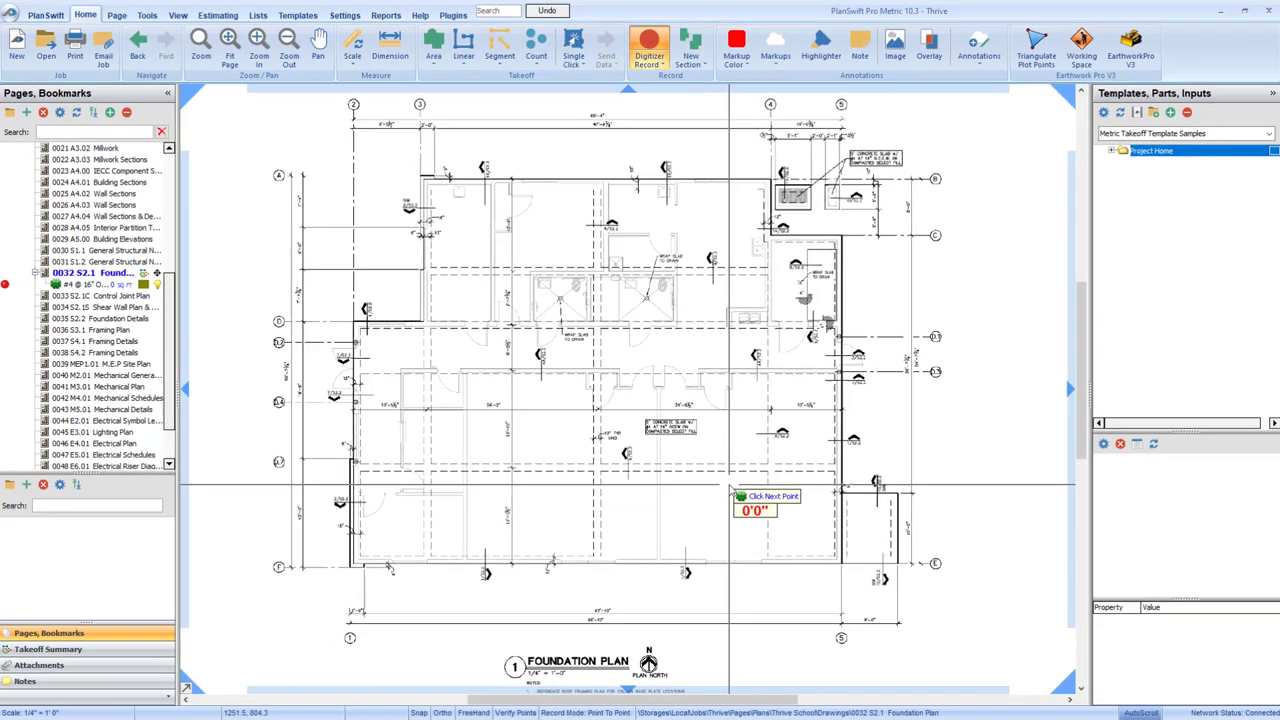
- Trace the stepped main slab outline on the foundation plan, starting at the lower-left corner near grid lines 1 and F, and end recording
left_click(192, 676)
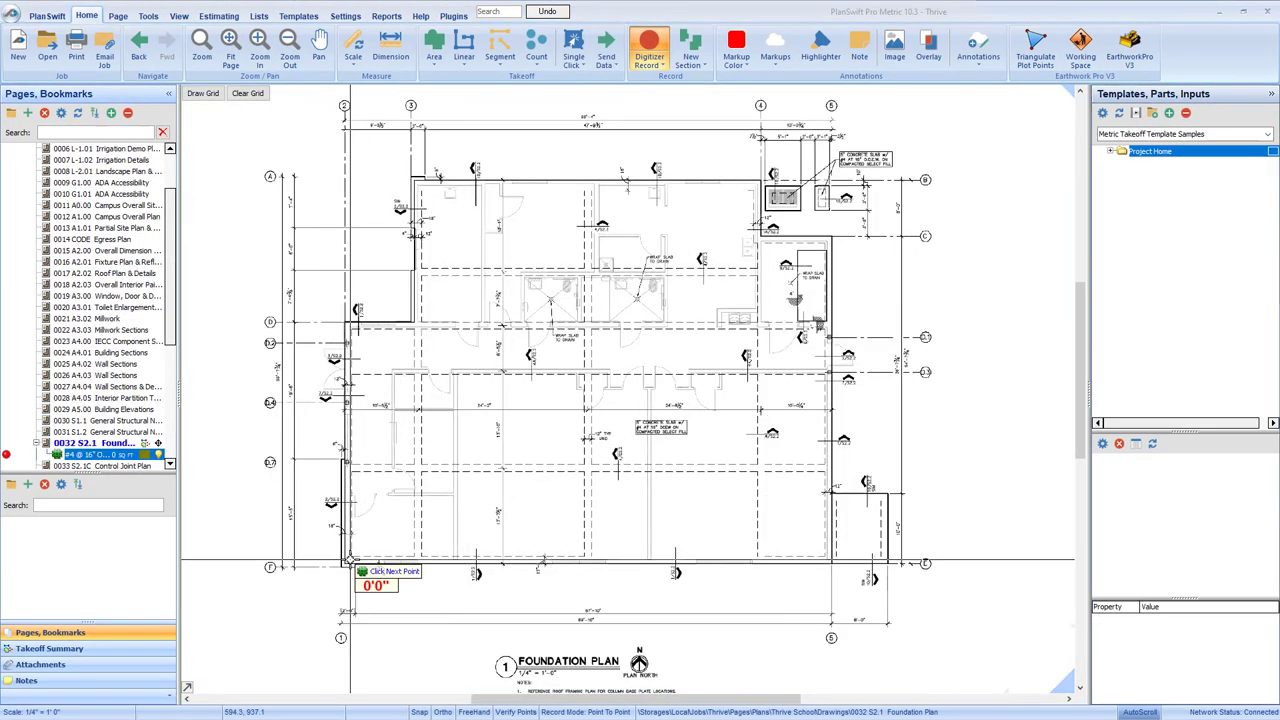
left_click(349, 327)
left_click(415, 327)
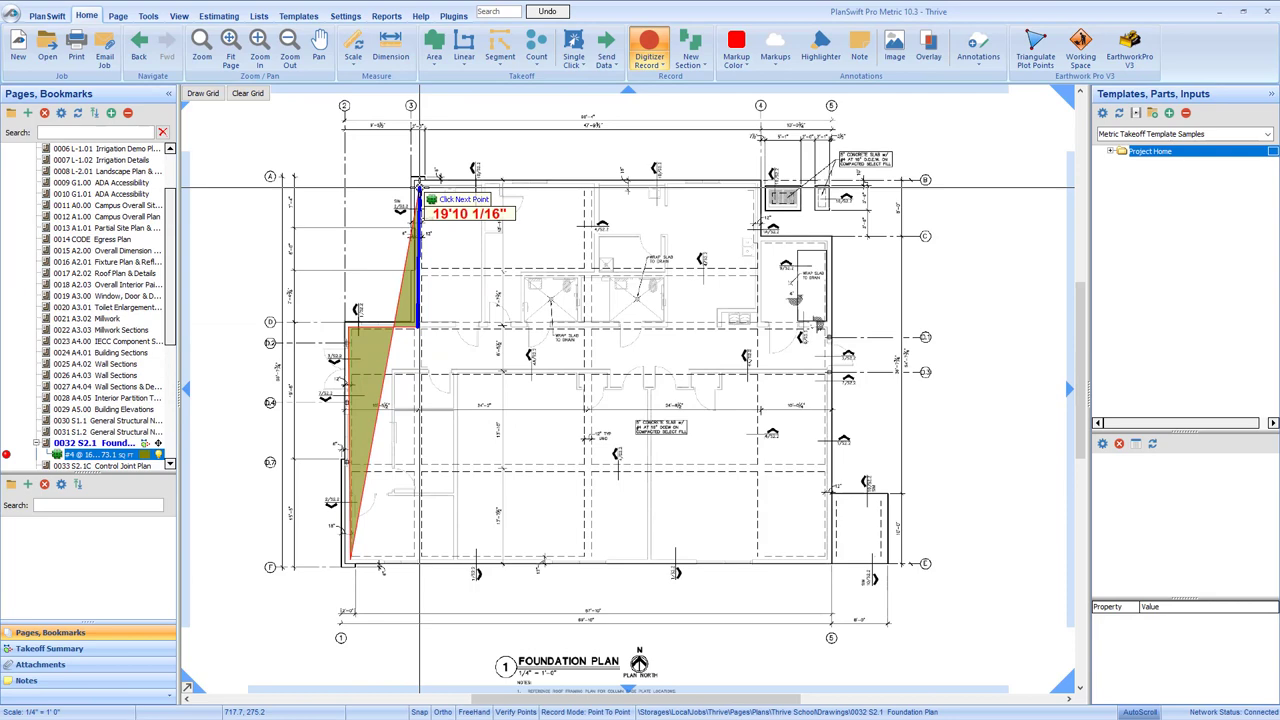
left_click(417, 185)
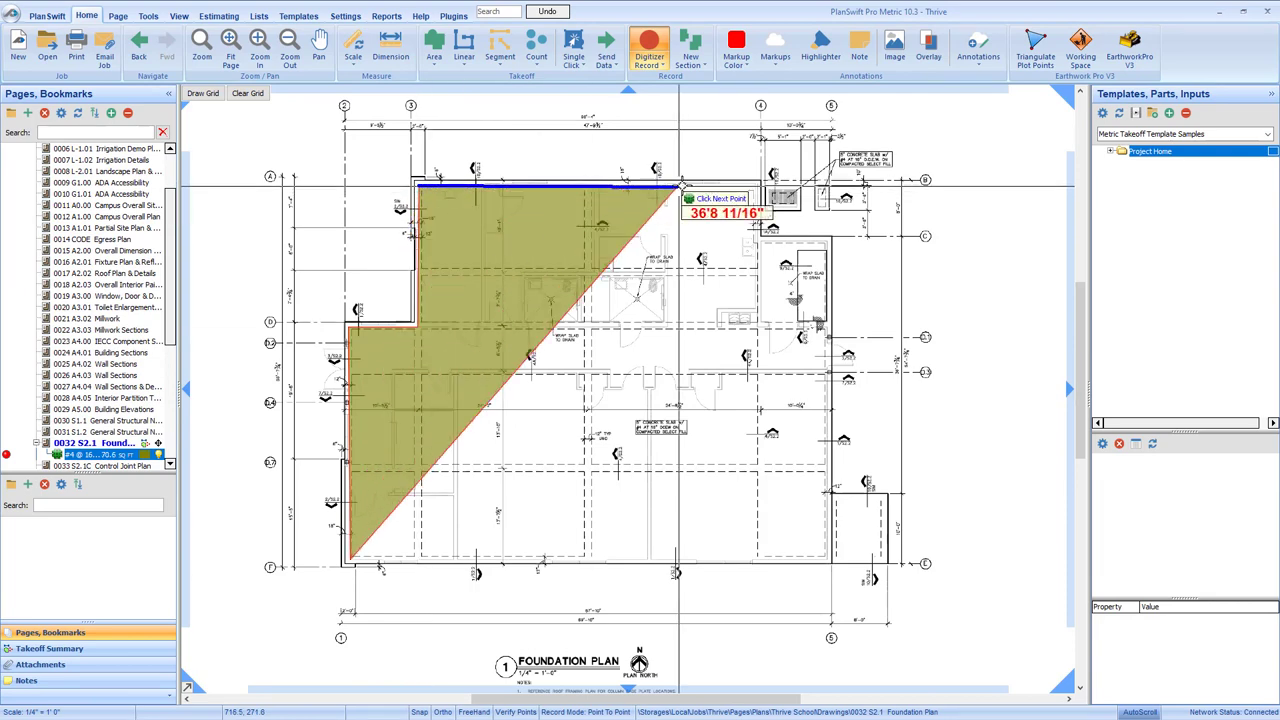
left_click(755, 185)
left_click(755, 240)
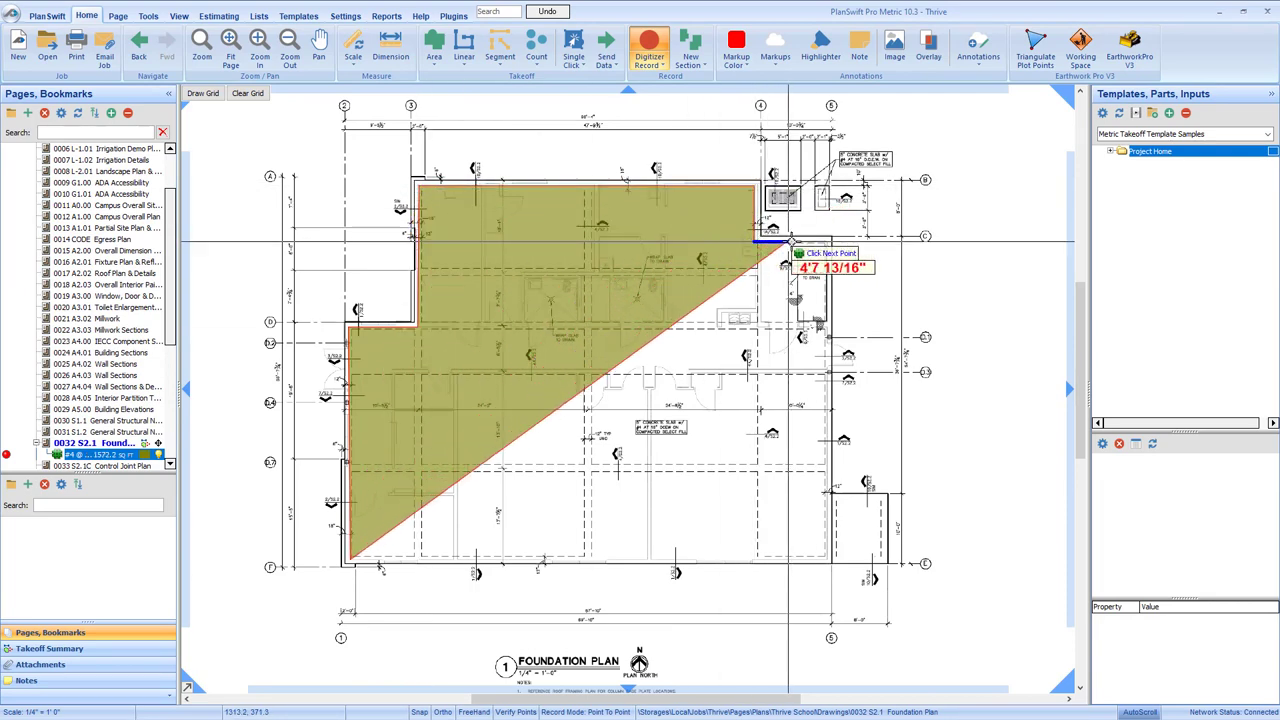
left_click(825, 240)
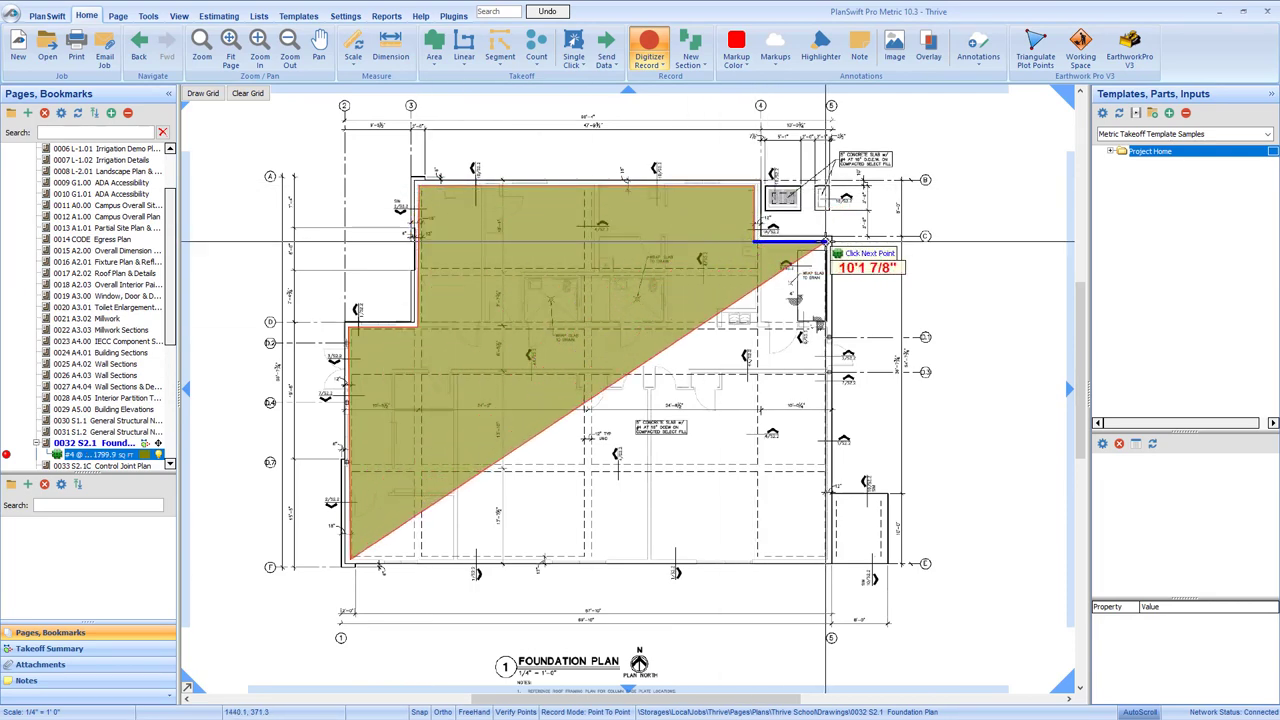
left_click(825, 558)
key("Escape")
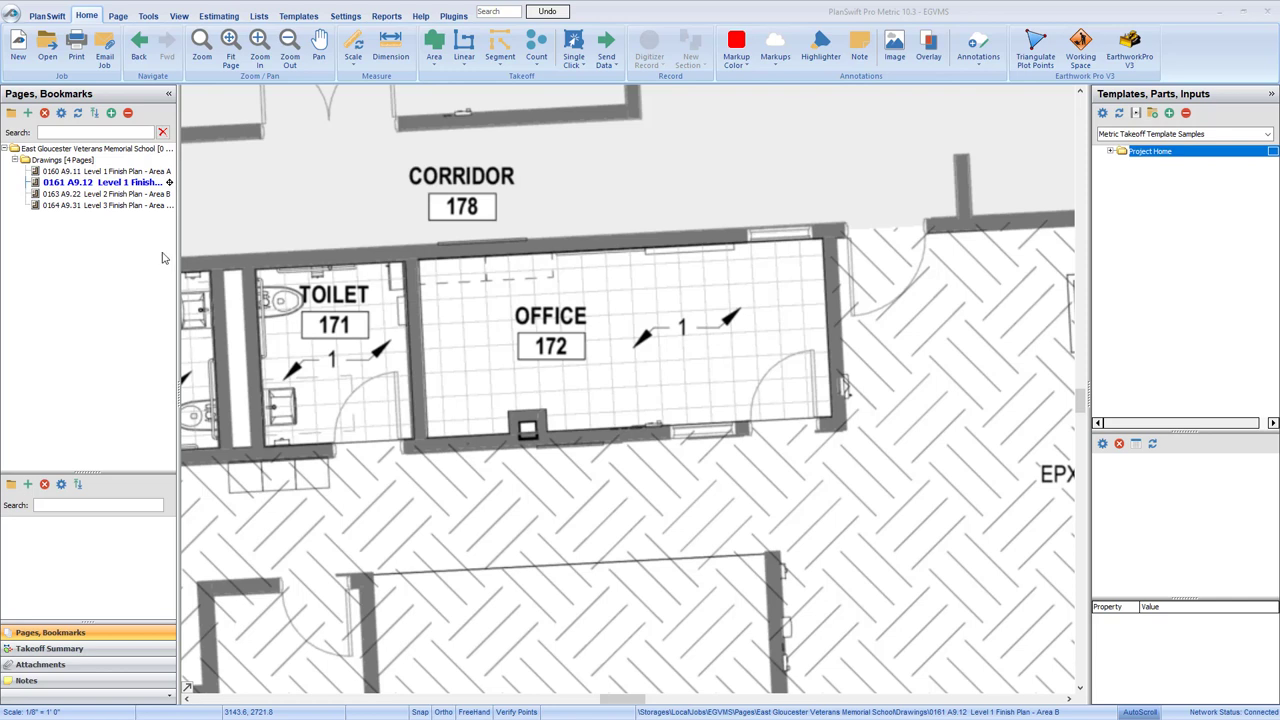
- Start a new Grid Tool area takeoff on the Level 1 finish plan and name it Floor Tile
left_click(435, 64)
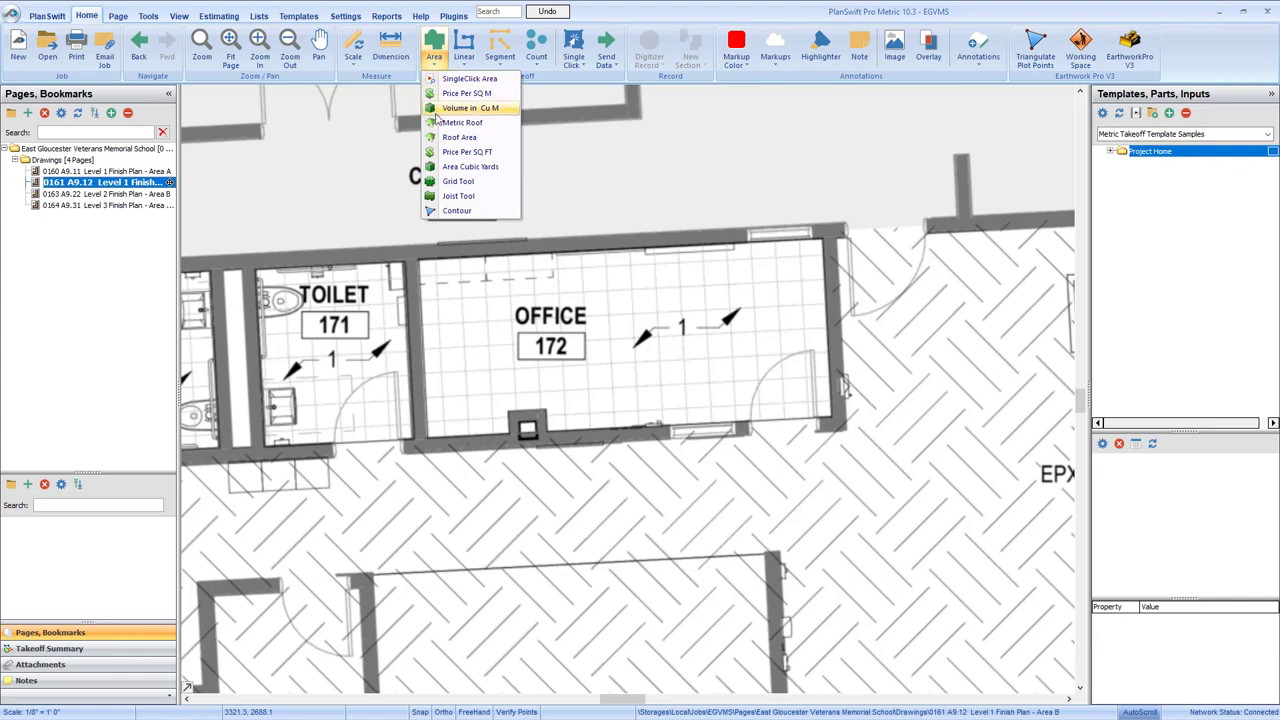
left_click(459, 184)
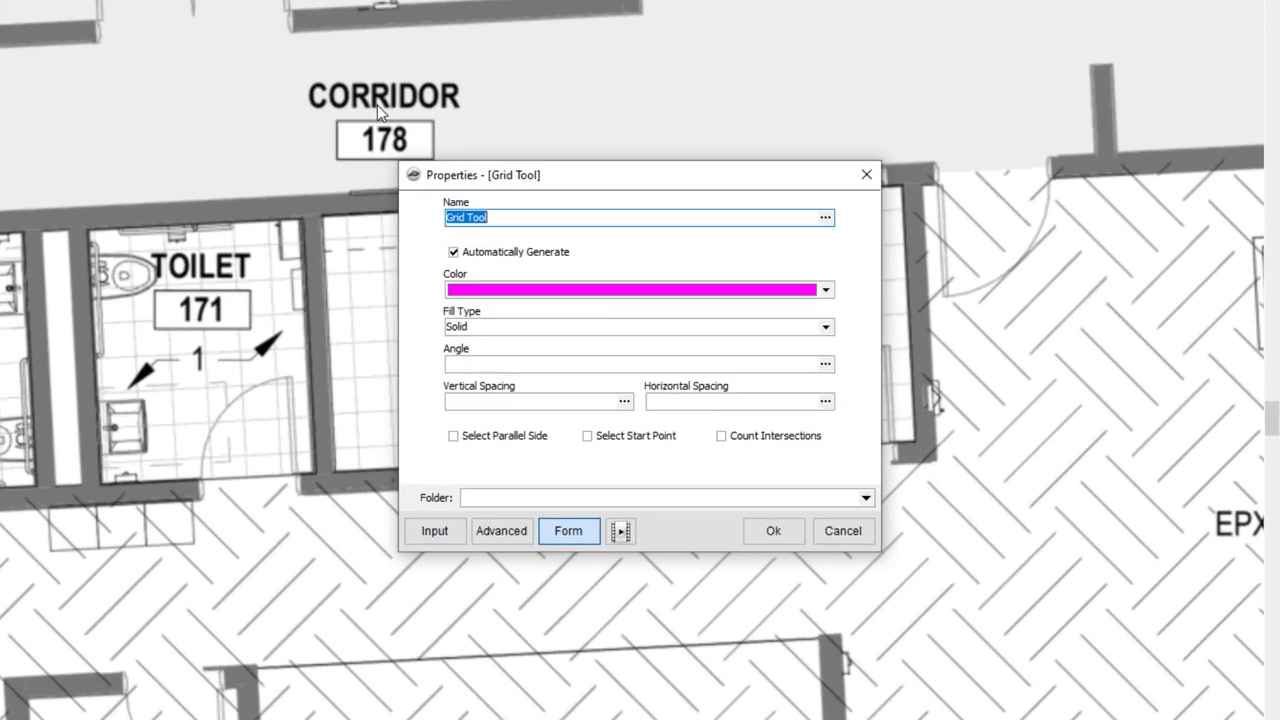
type("Floor T")
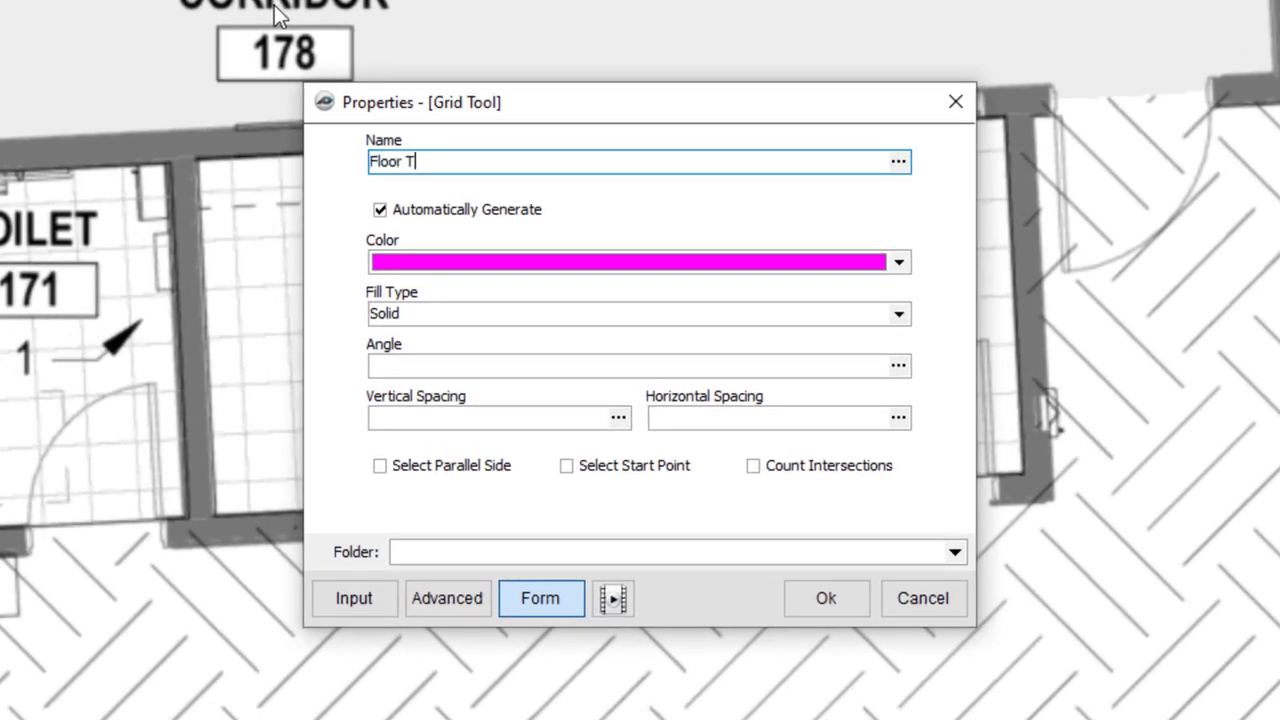
type("ile")
- Enable Select Parallel Side and Select Start Point, and set the Floor Tile grid's vertical and horizontal spacing to 13
left_click(380, 466)
left_click(567, 468)
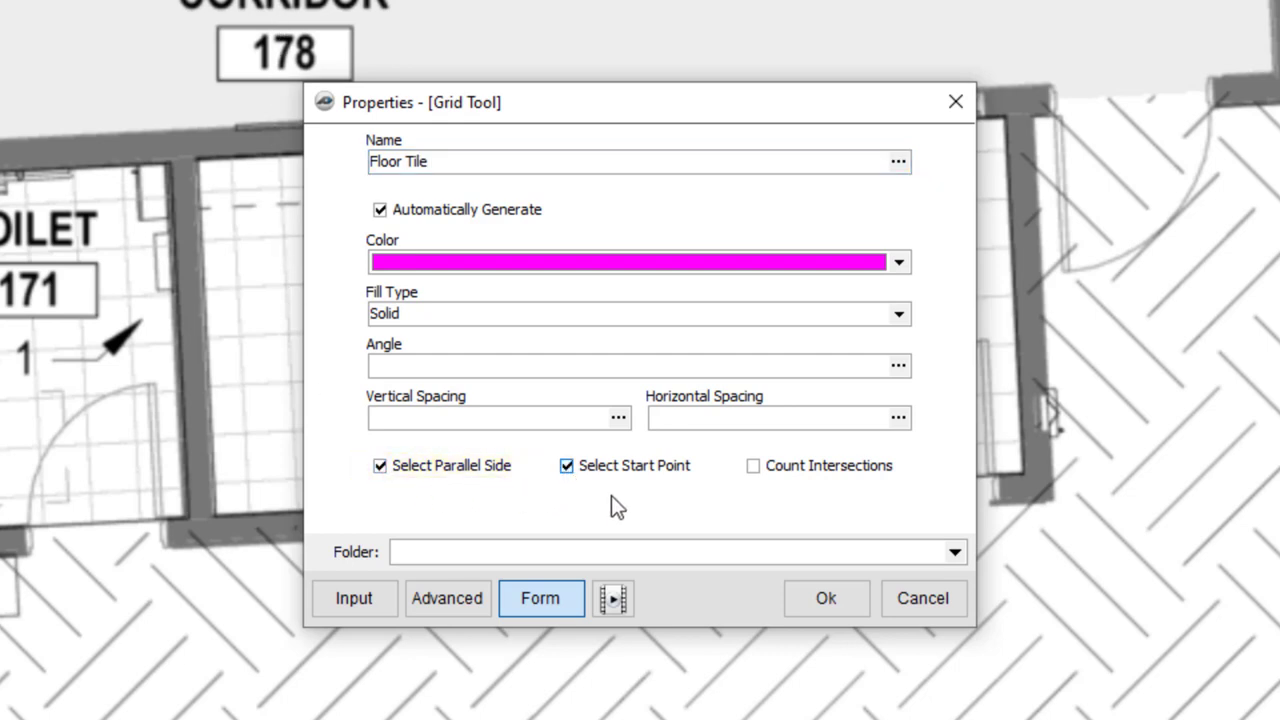
left_click(458, 417)
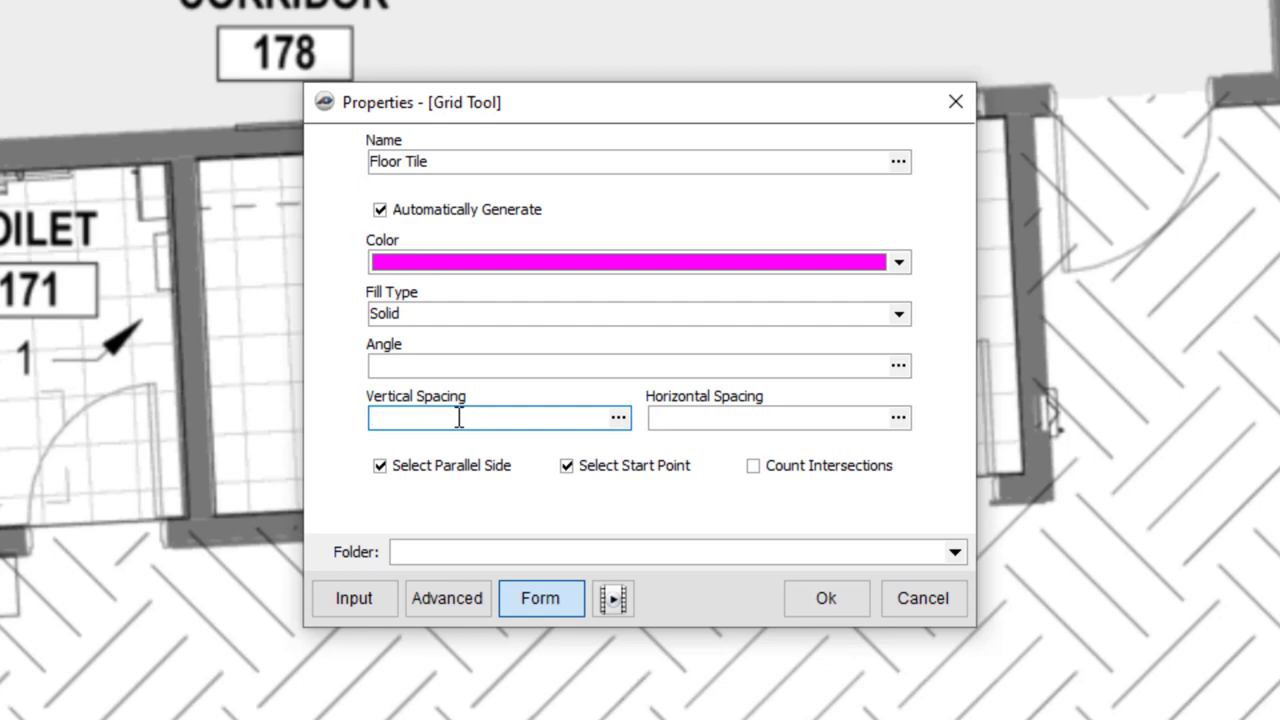
type("13")
key("Tab")
type("13")
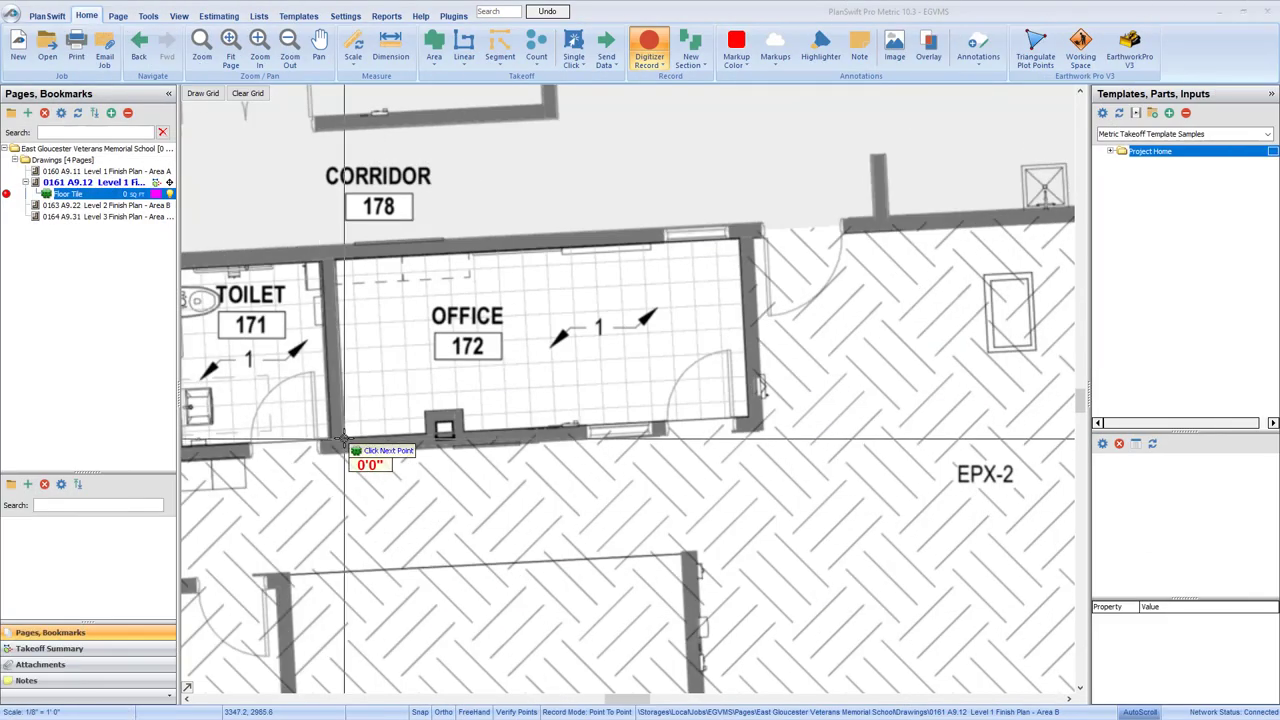
- Trace the four inside corners of Office 172 as the Floor Tile area and finish the shape
left_click(343, 437)
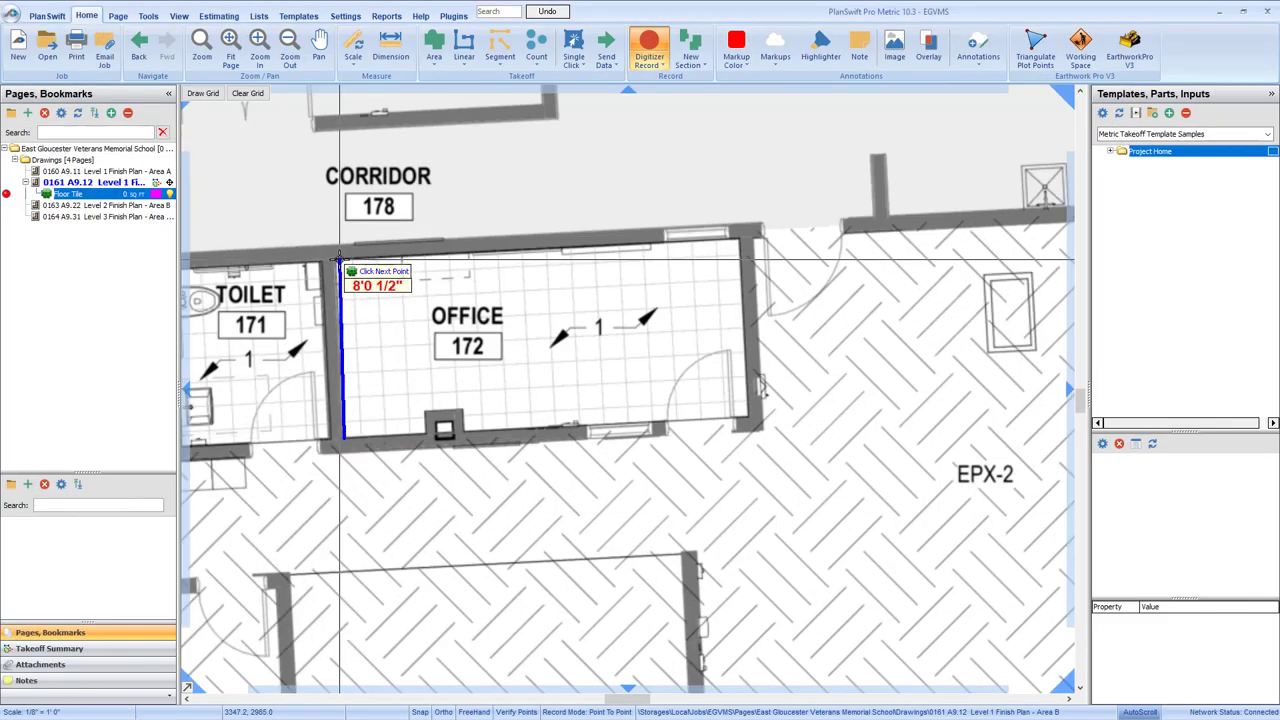
left_click(336, 261)
left_click(741, 240)
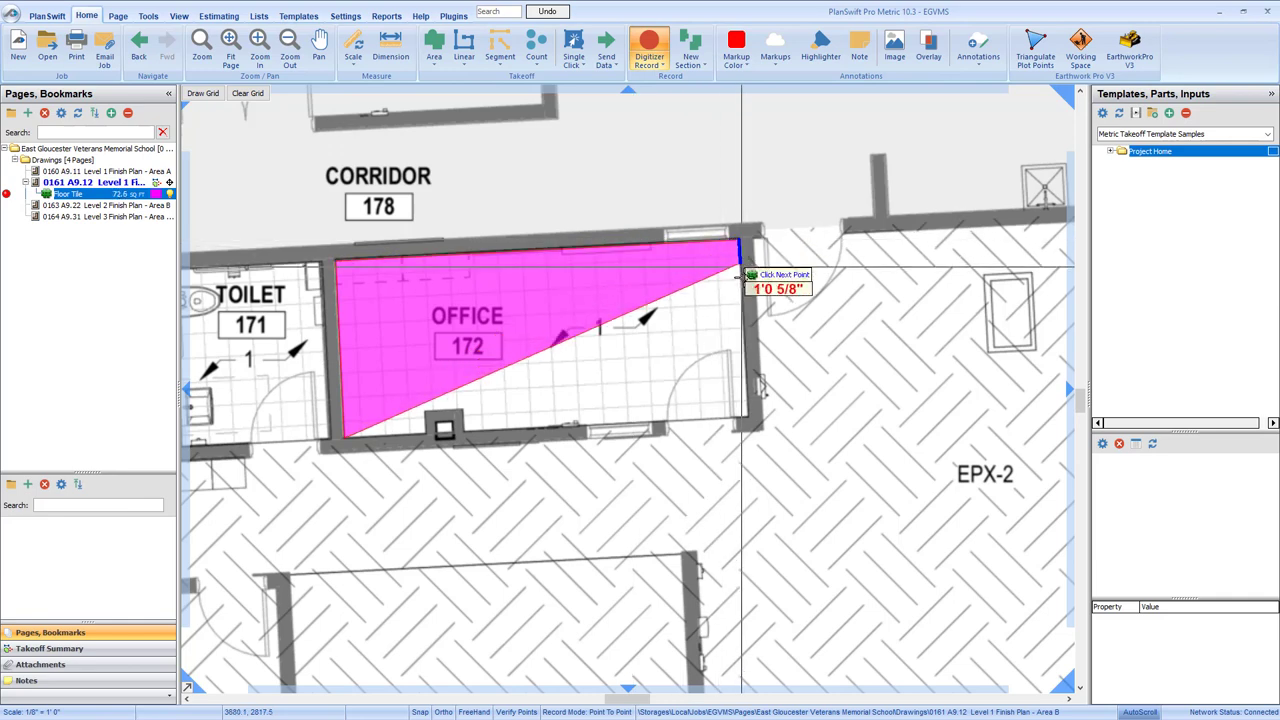
double_click(746, 413)
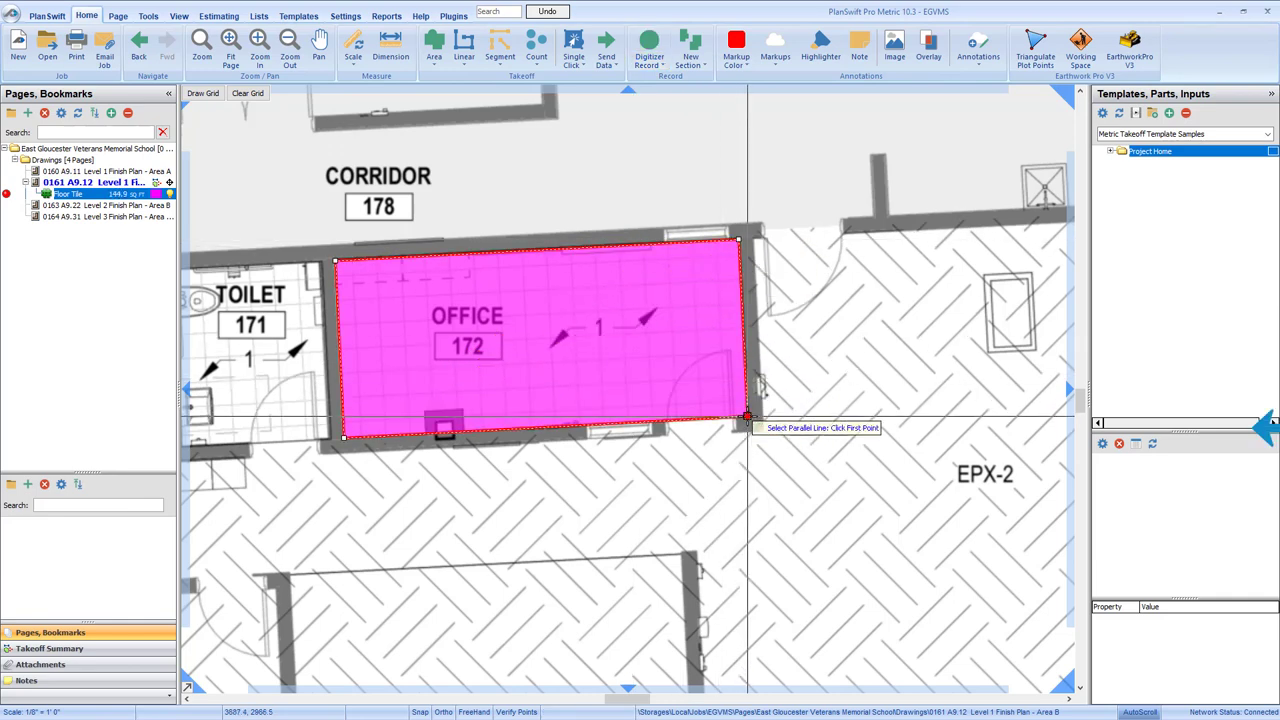
- Generate the tile grid using a parallel line across Office 172 near its right wall and a start point beside the door swing
left_click(692, 243)
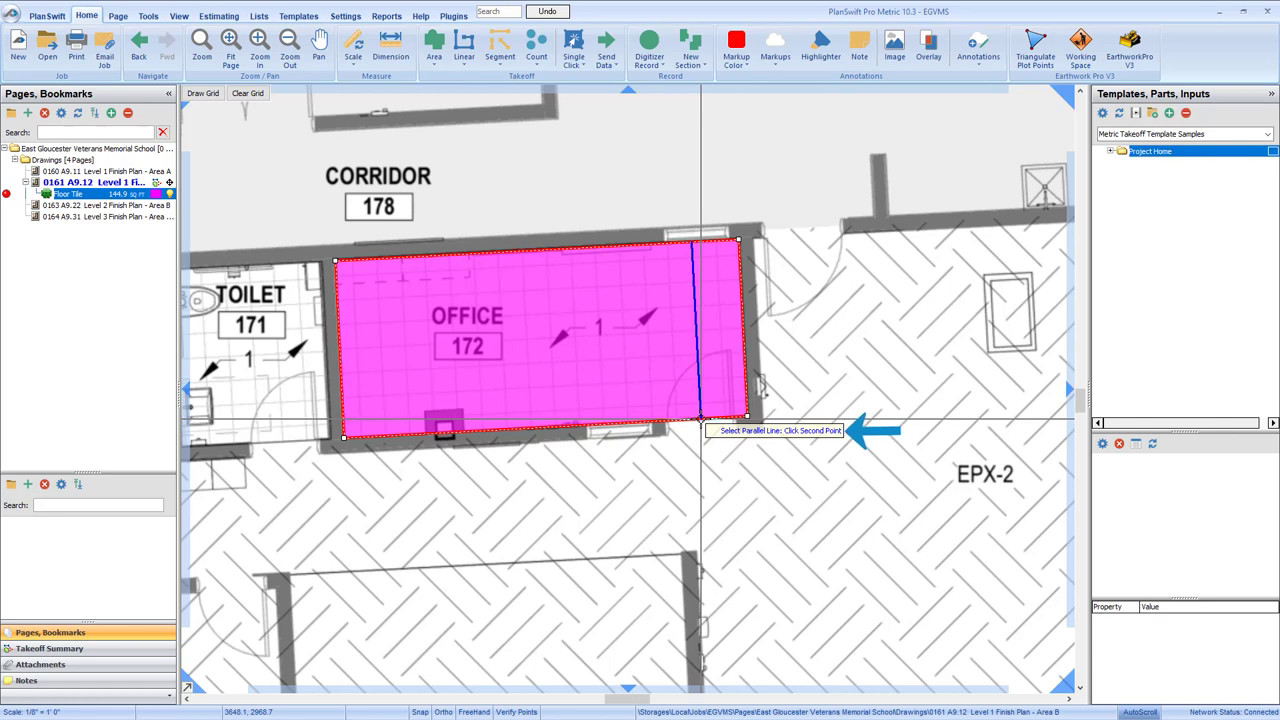
left_click(700, 419)
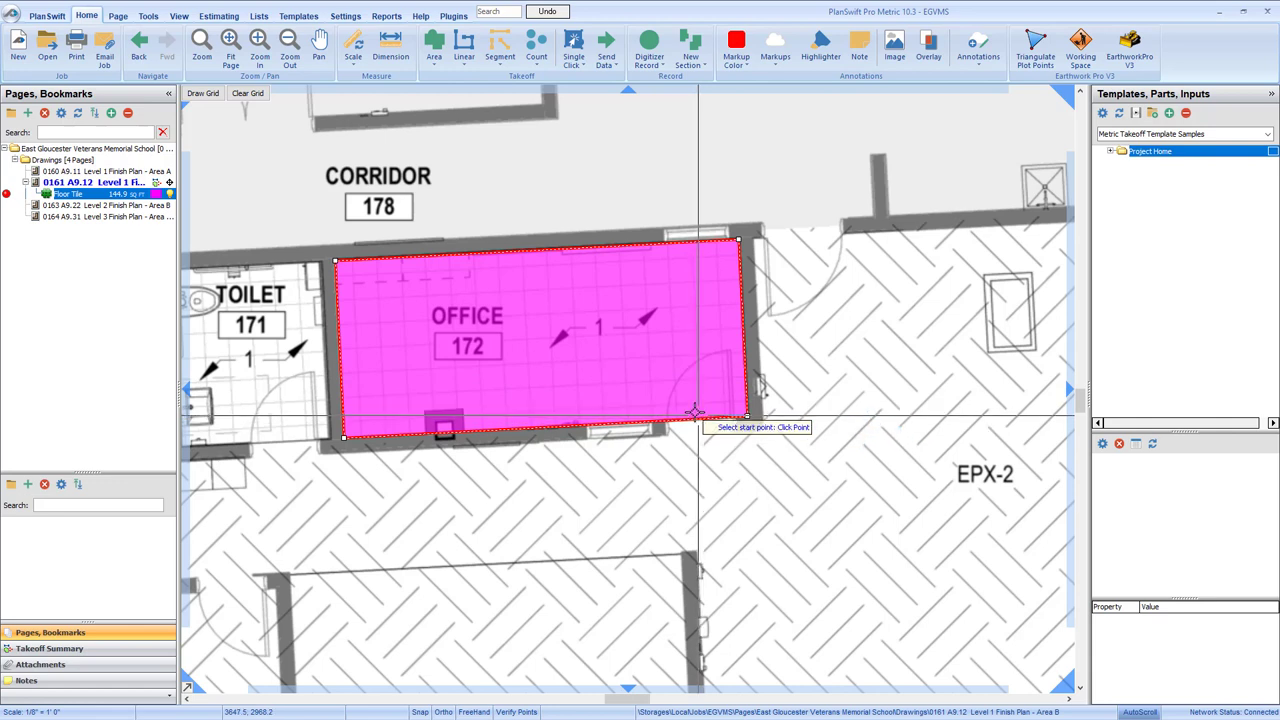
left_click(673, 355)
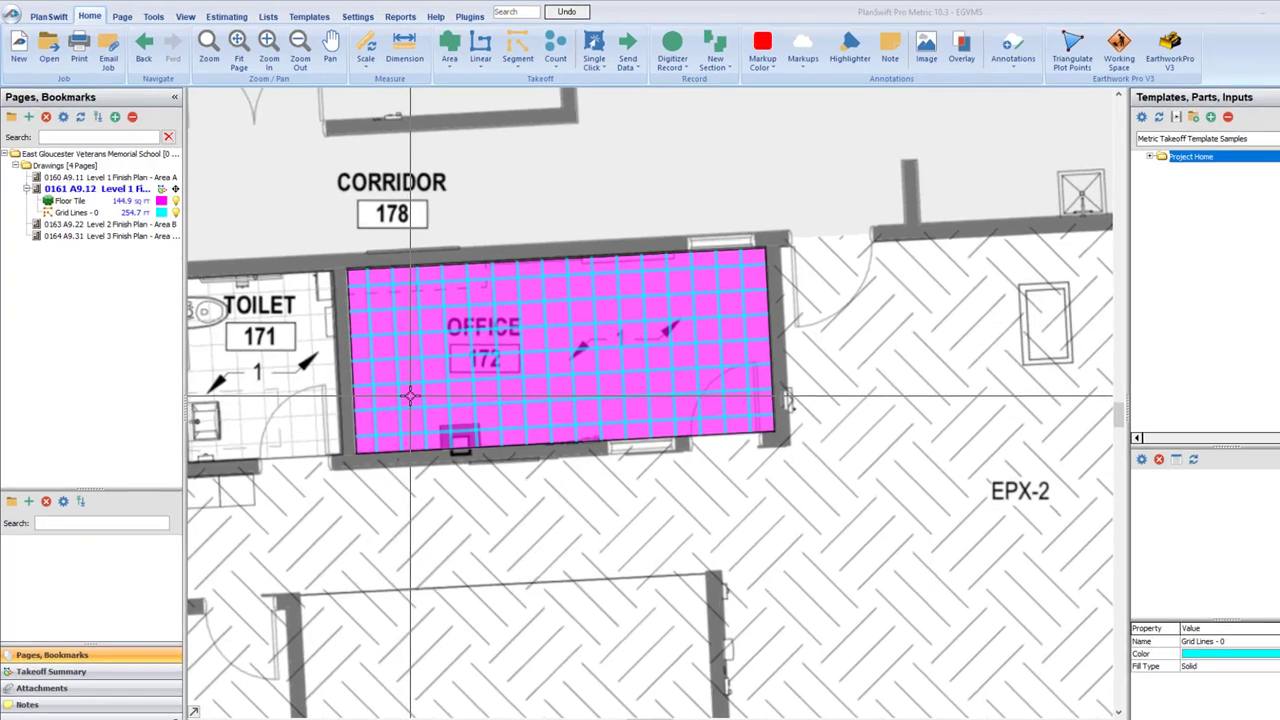
- Clear the grid lines from Office 172's Floor Tile area and set its vertical and horizontal spacing to 14
left_click(410, 395)
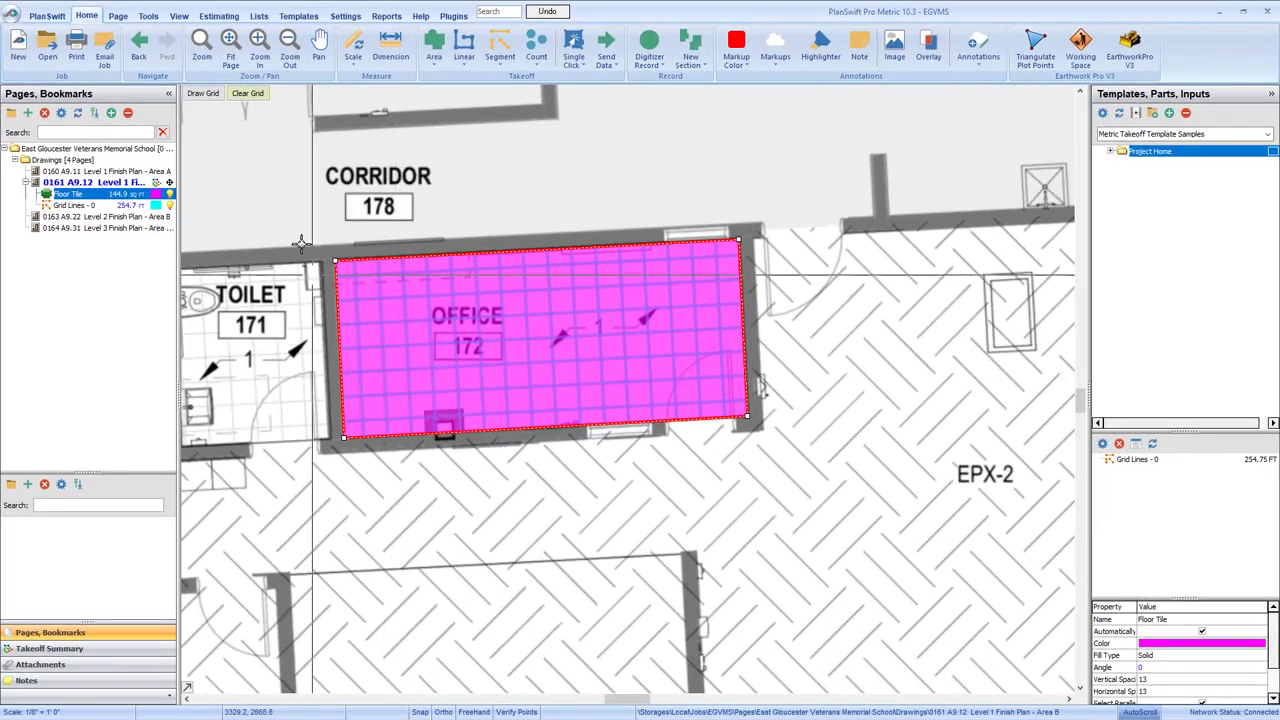
left_click(248, 93)
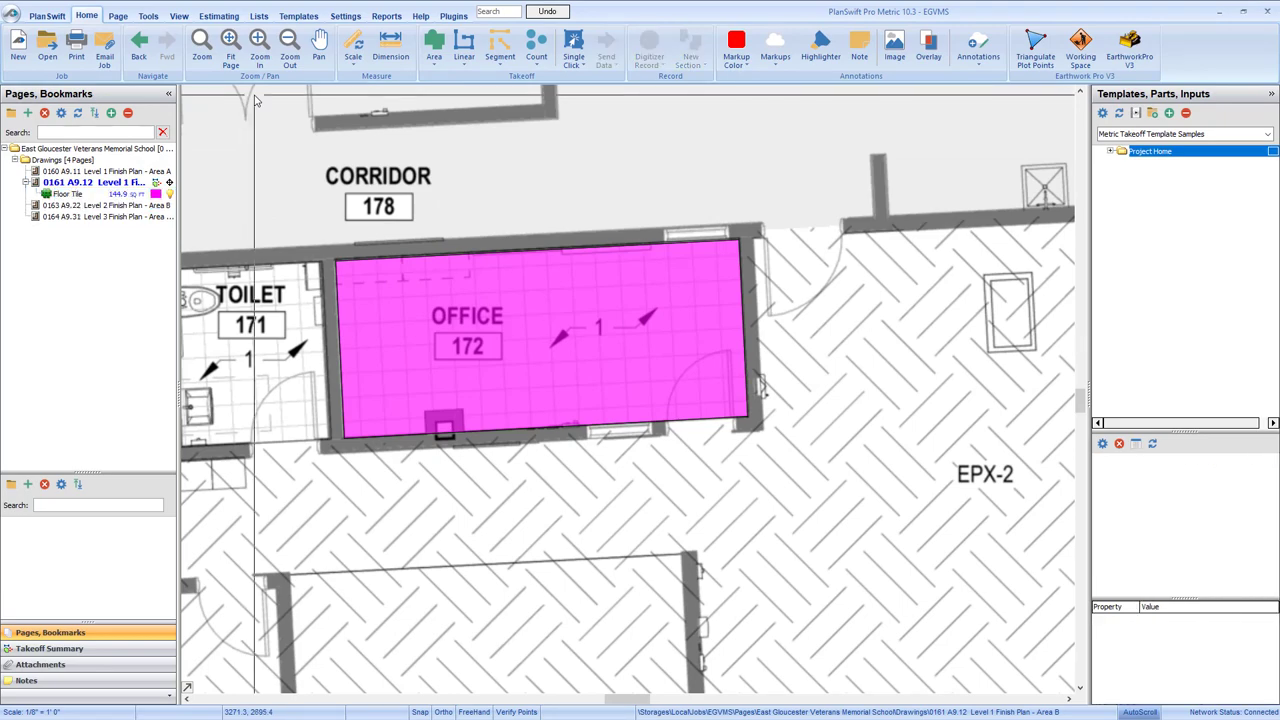
double_click(88, 195)
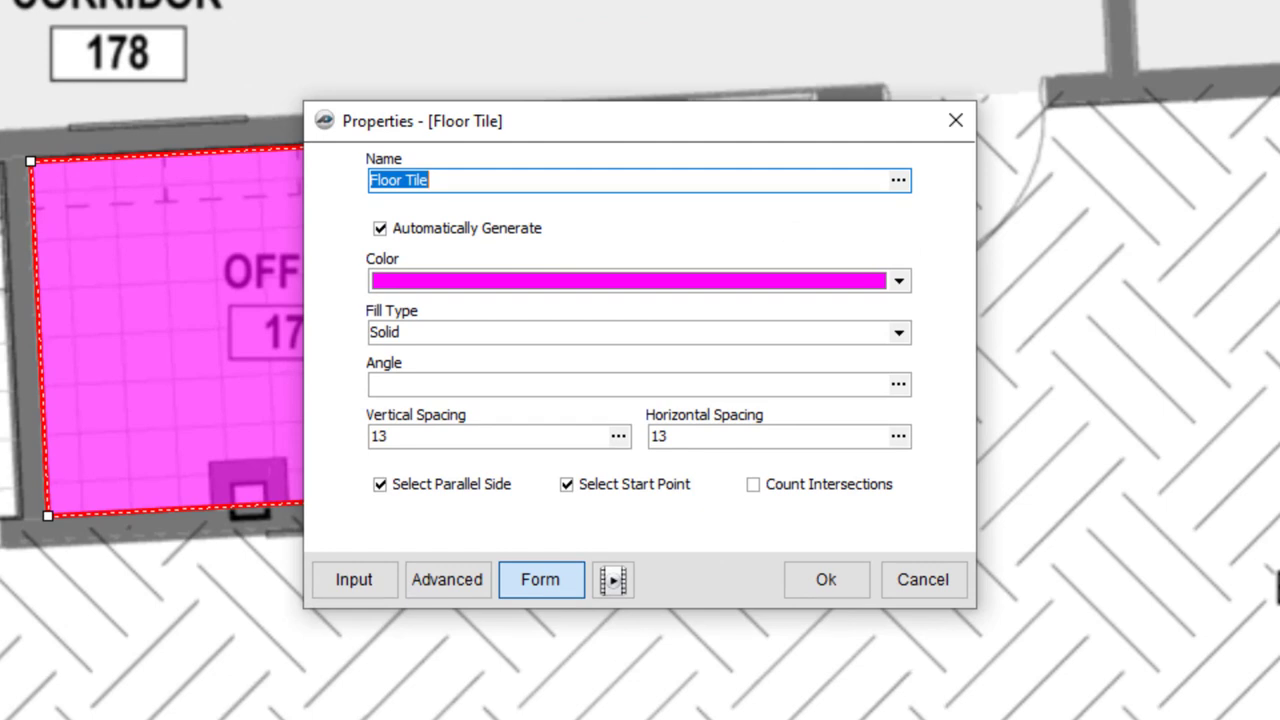
left_click(414, 437)
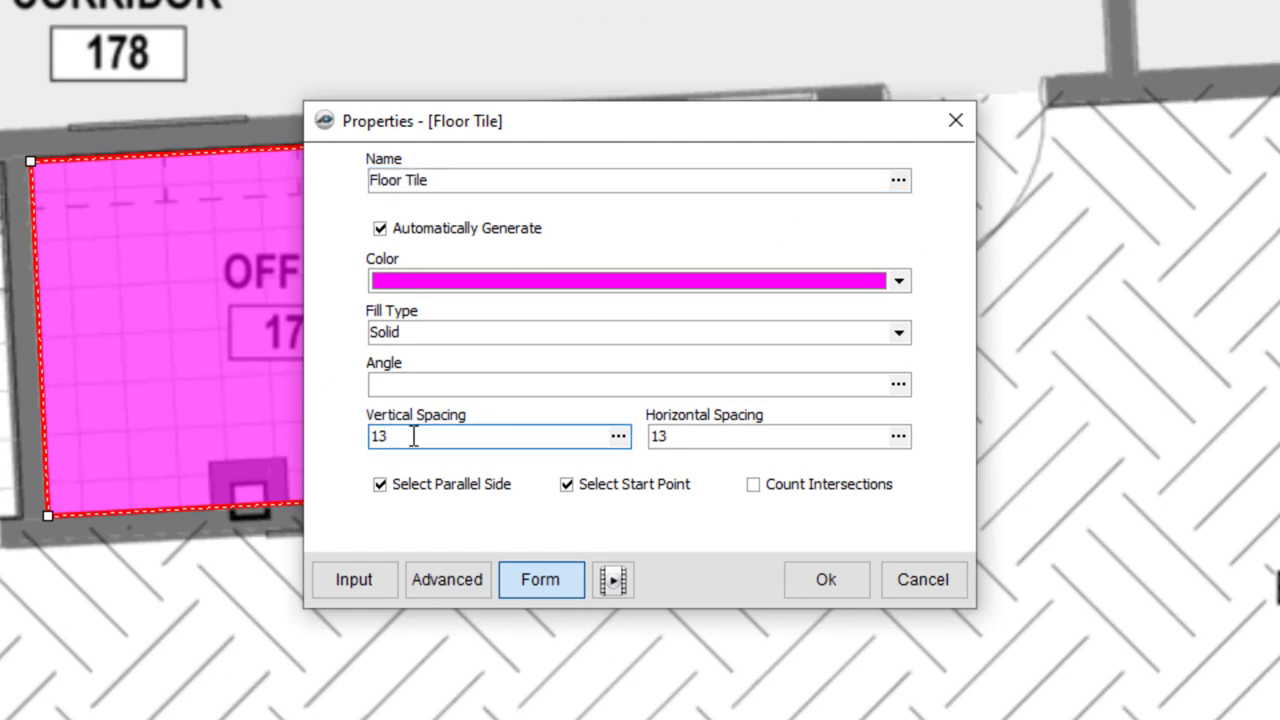
key("BackSpace")
type("4")
left_click(692, 436)
key("BackSpace")
type("4")
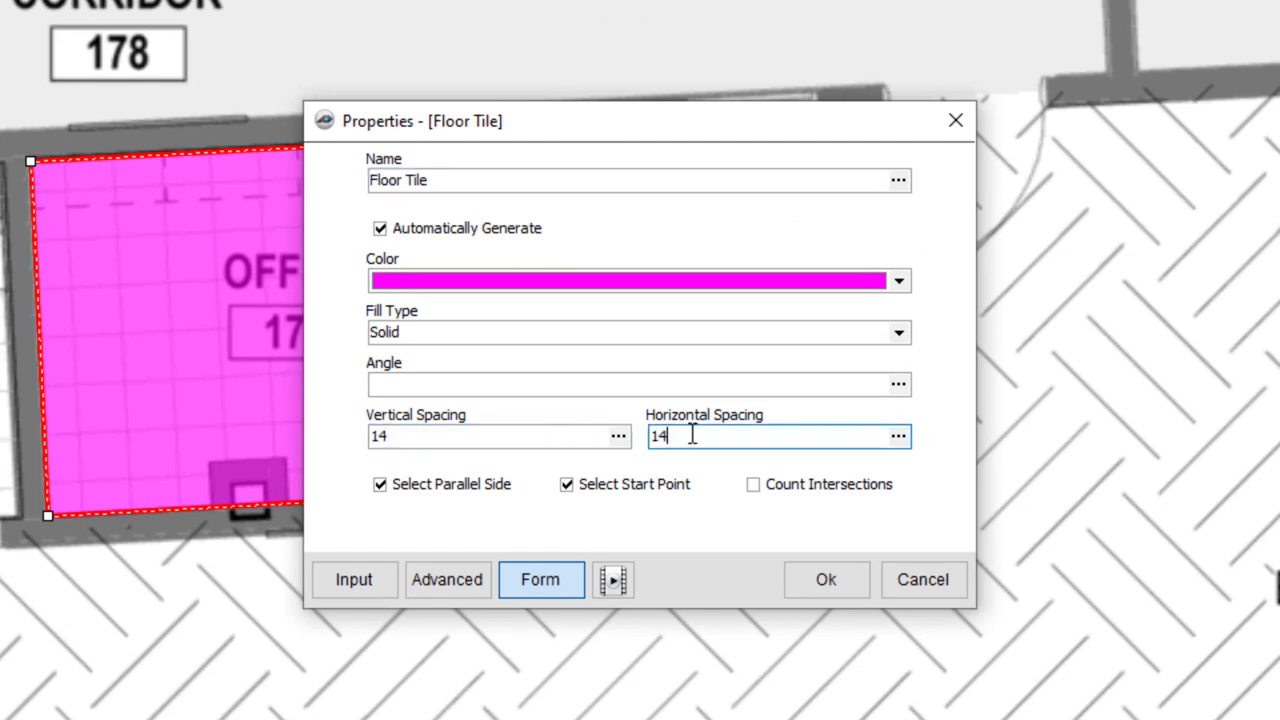
left_click(826, 580)
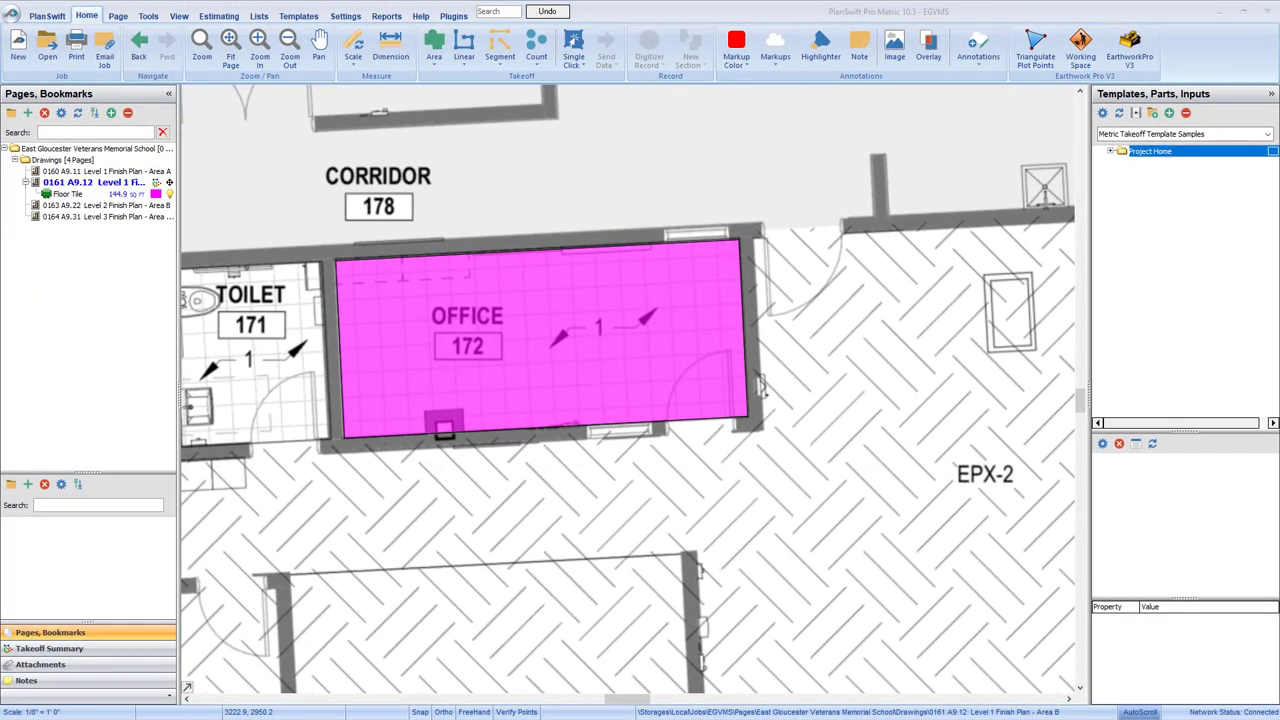
- Redraw the Floor Tile grid with a parallel line near Office 172's left wall and a start point in the room's lower-left area
left_click(400, 378)
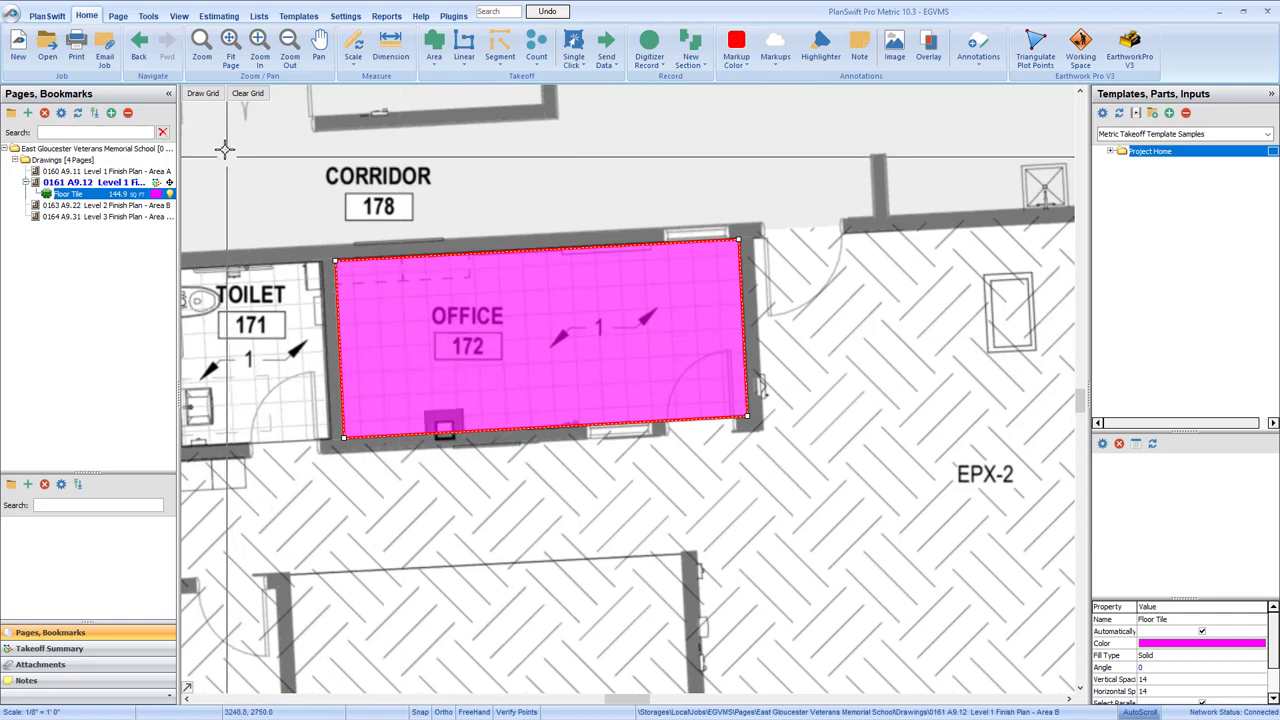
left_click(203, 94)
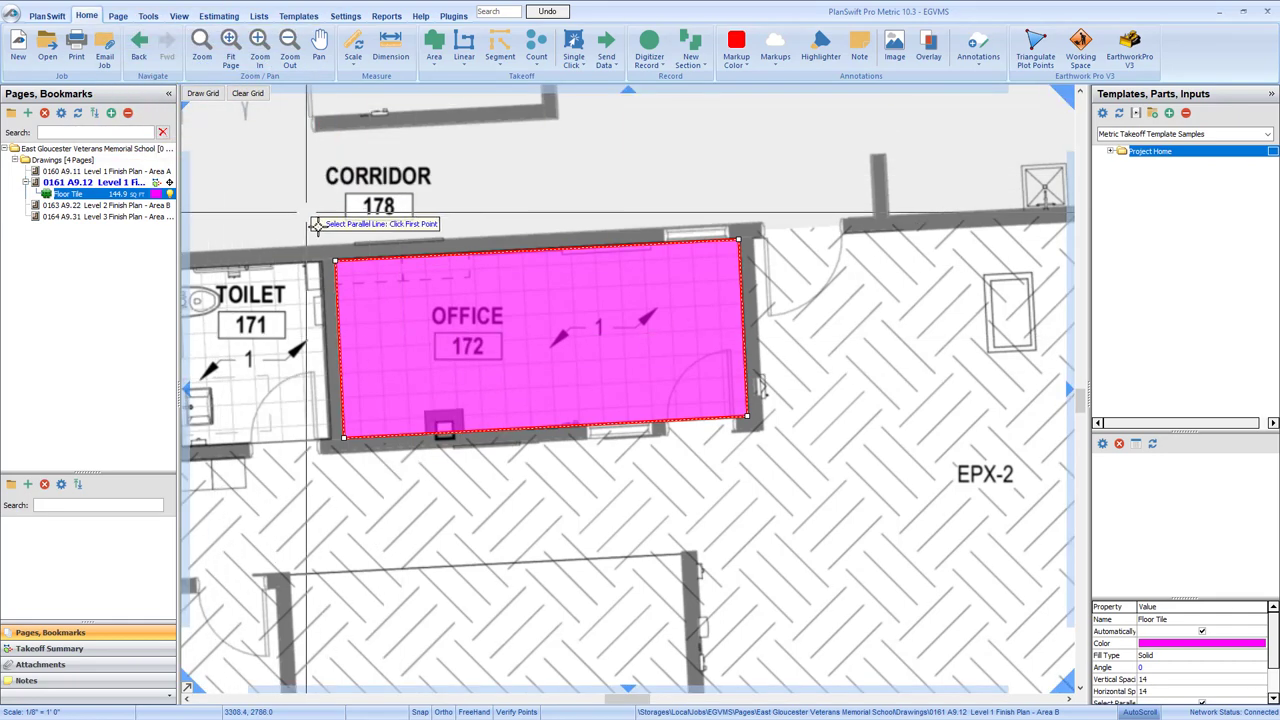
left_click(376, 261)
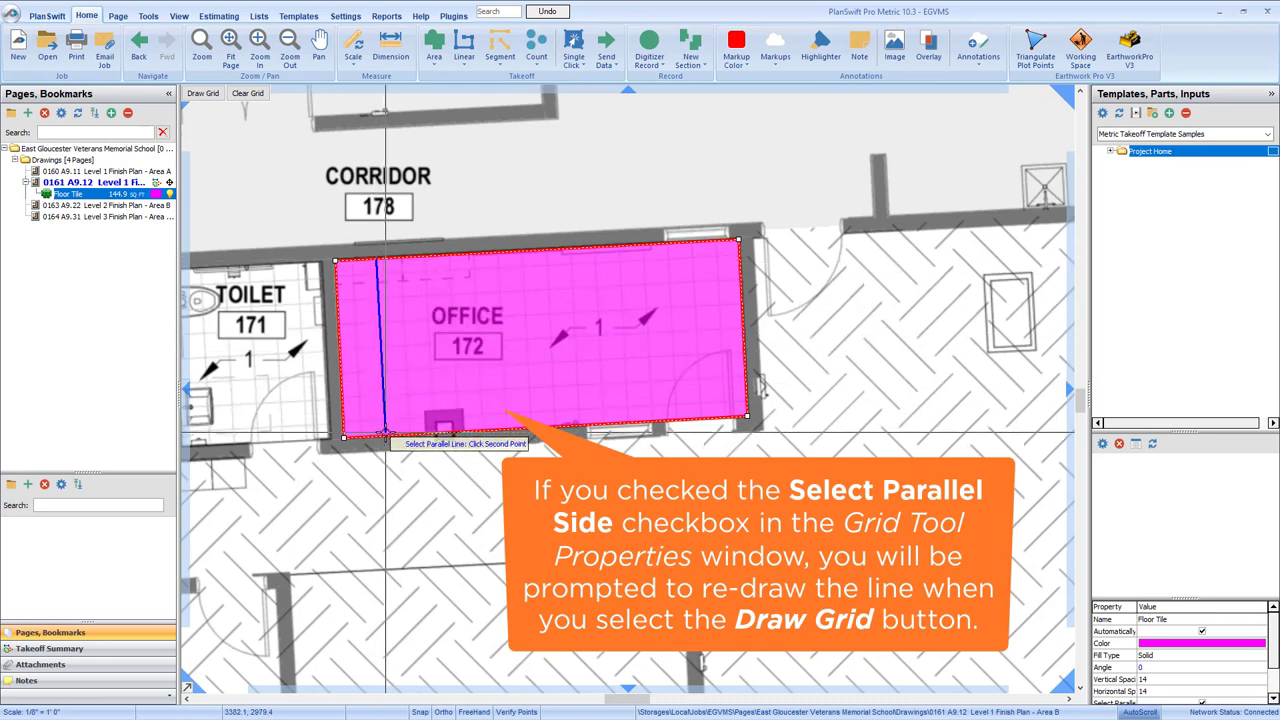
left_click(385, 437)
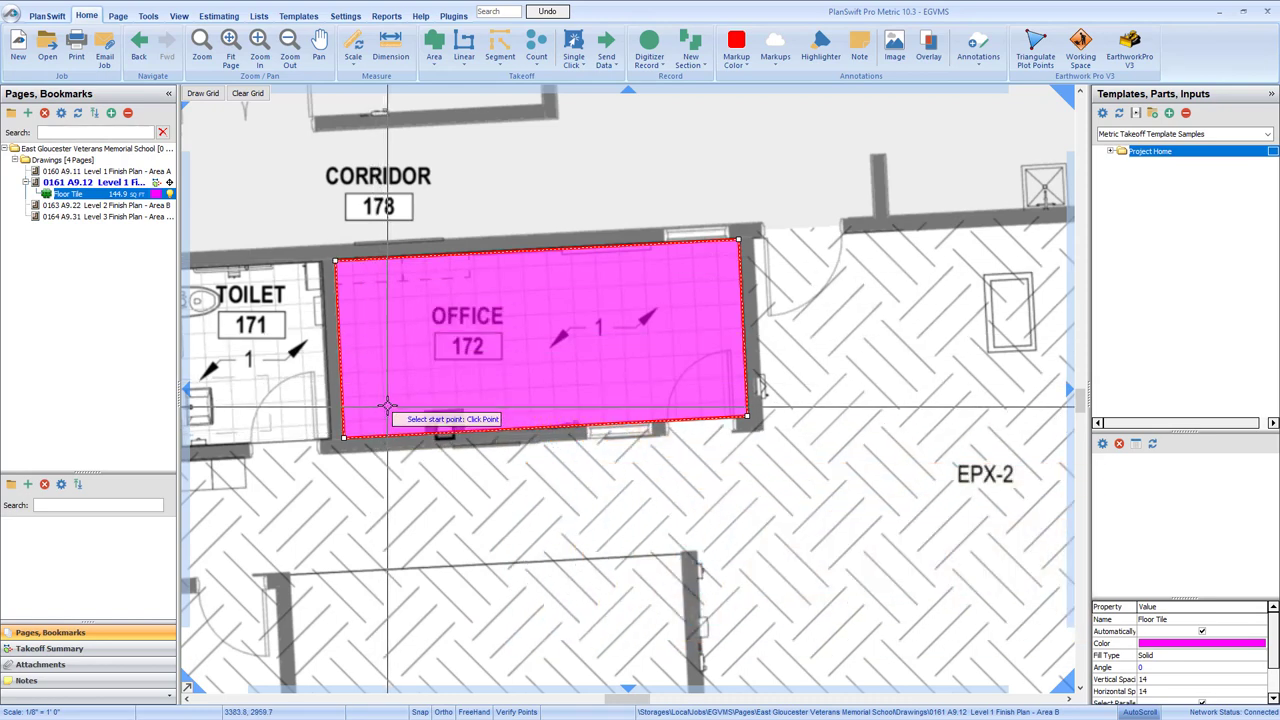
left_click(383, 397)
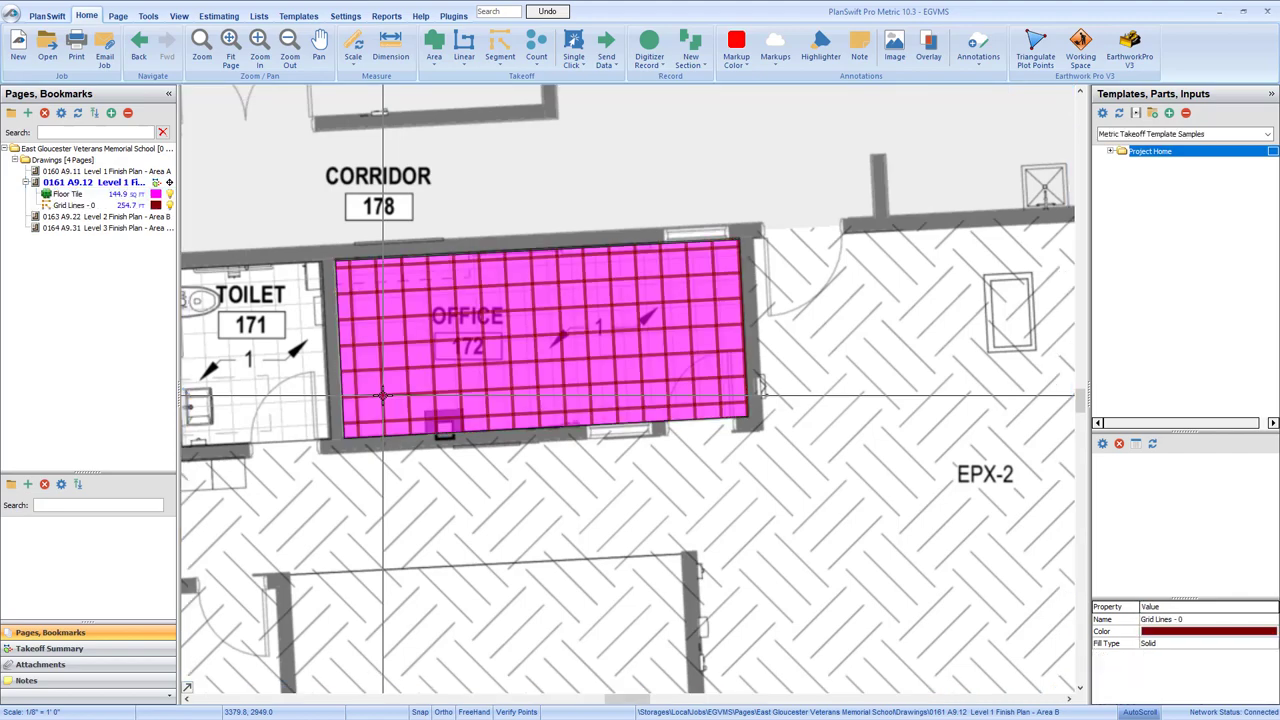